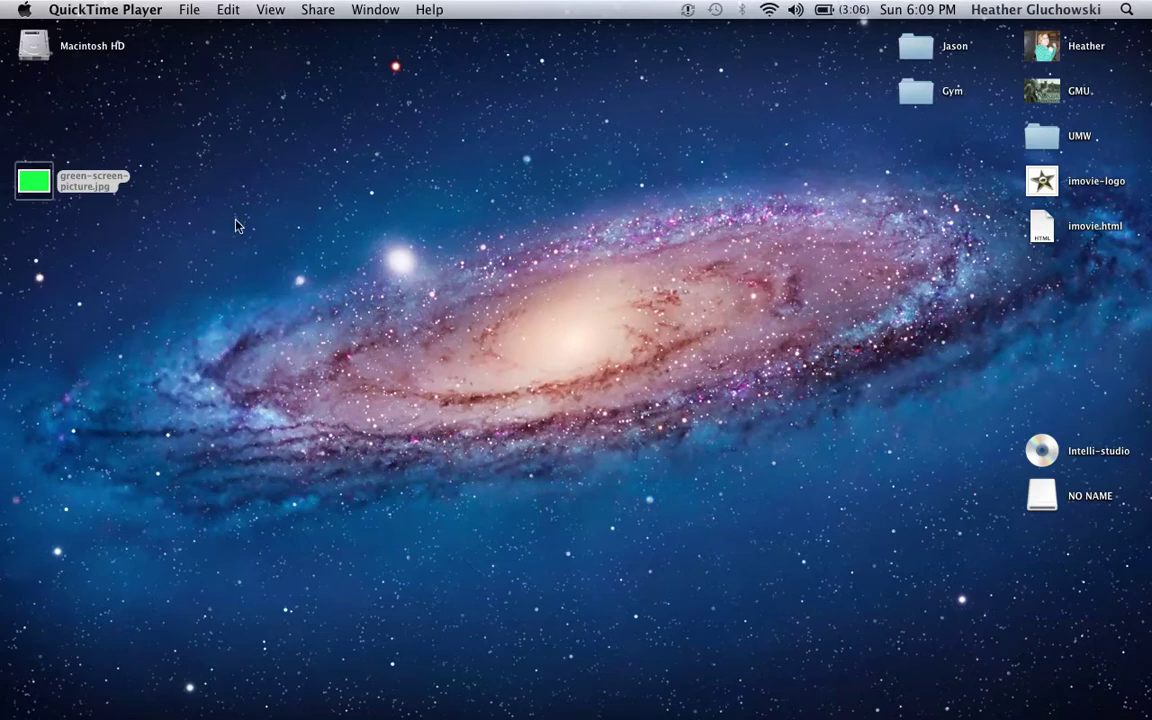
Show the desktop with green-screen-picture.jpg and launch Safari from the Dock.
key("super+Tab")
left_click(243, 267)
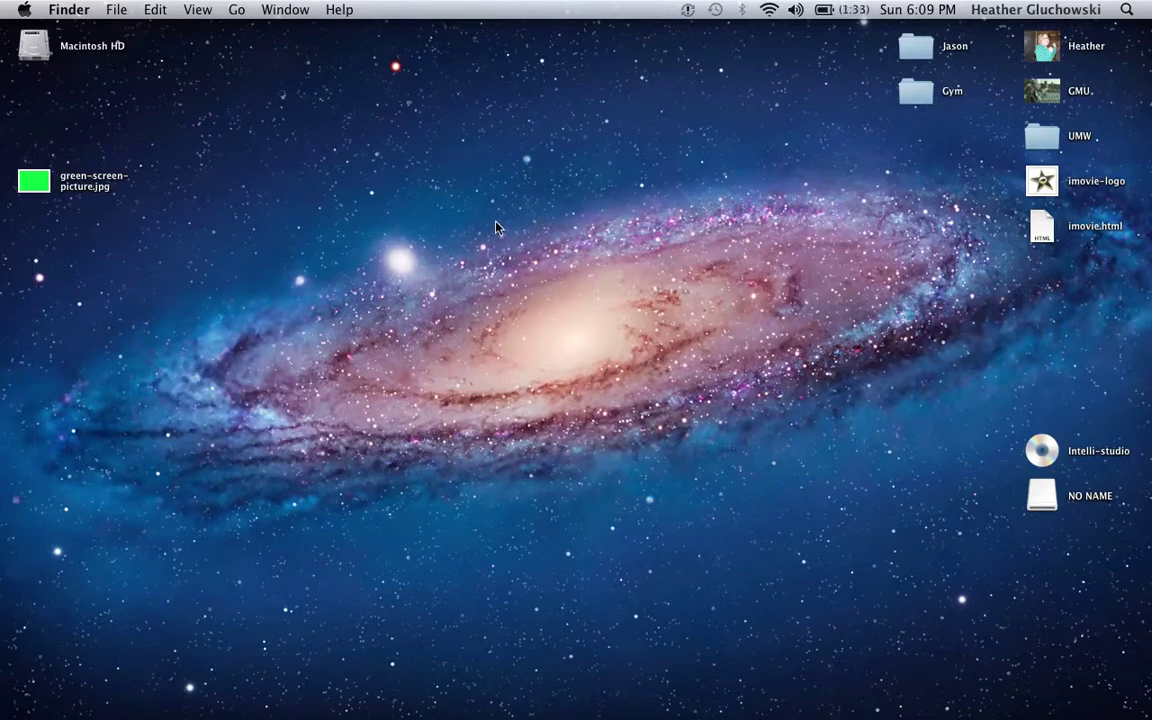
left_click(53, 186)
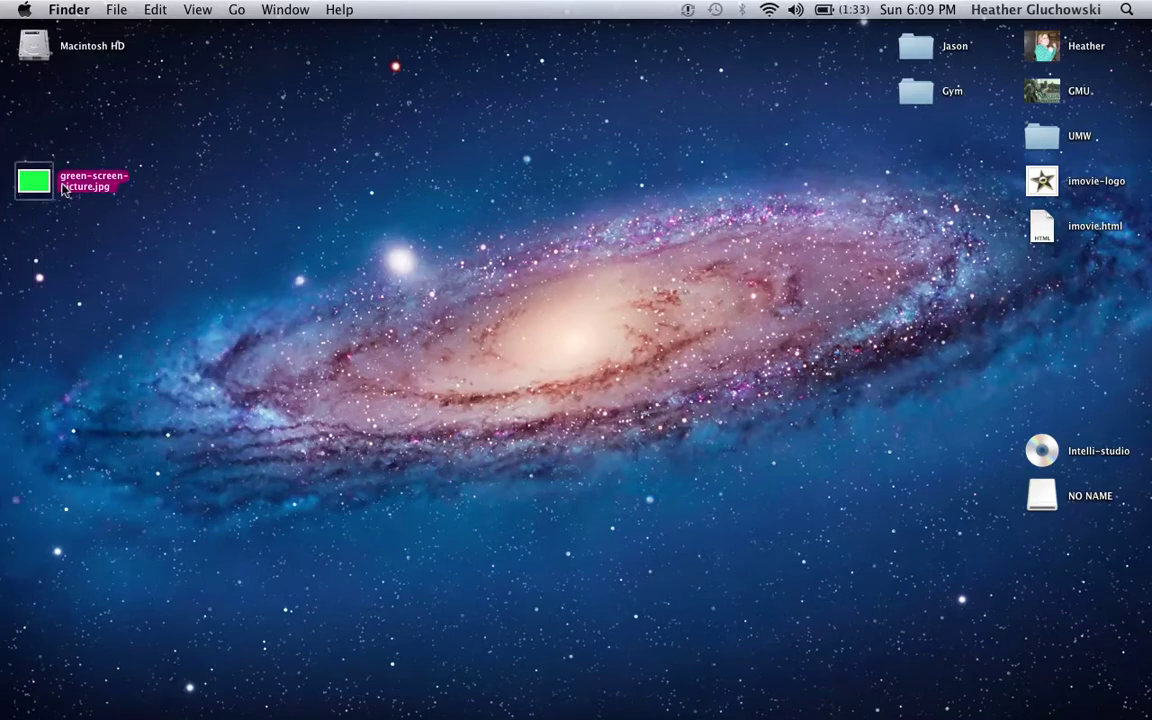
left_click(266, 243)
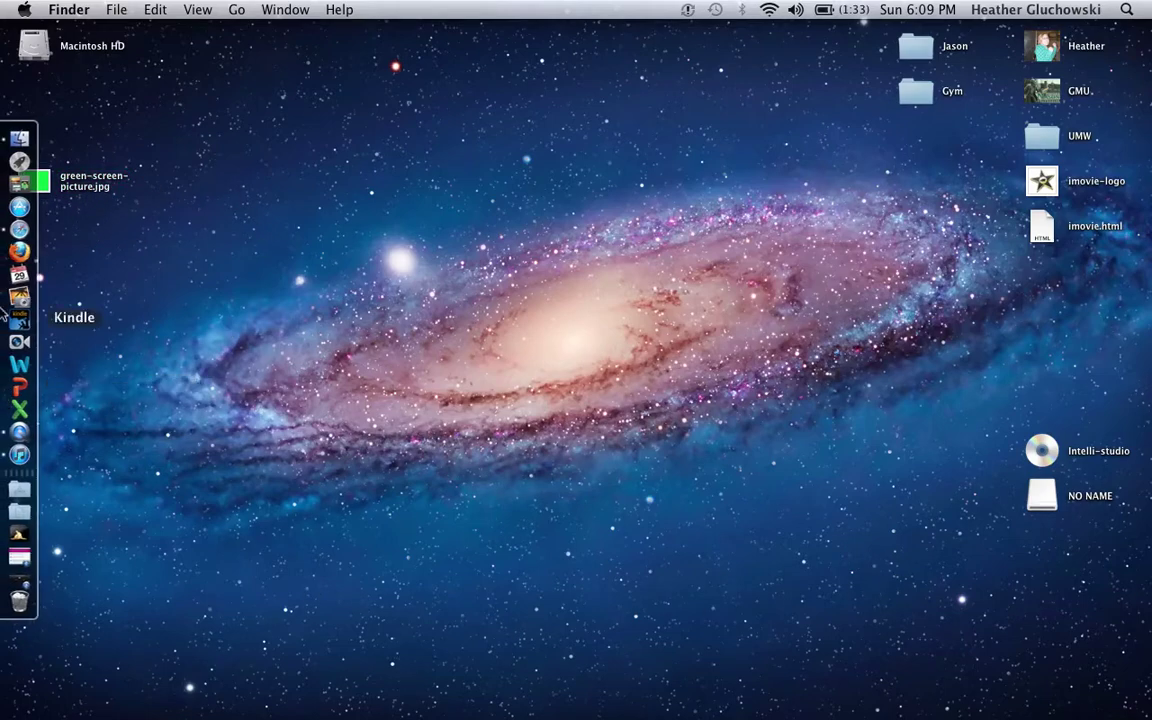
left_click(8, 229)
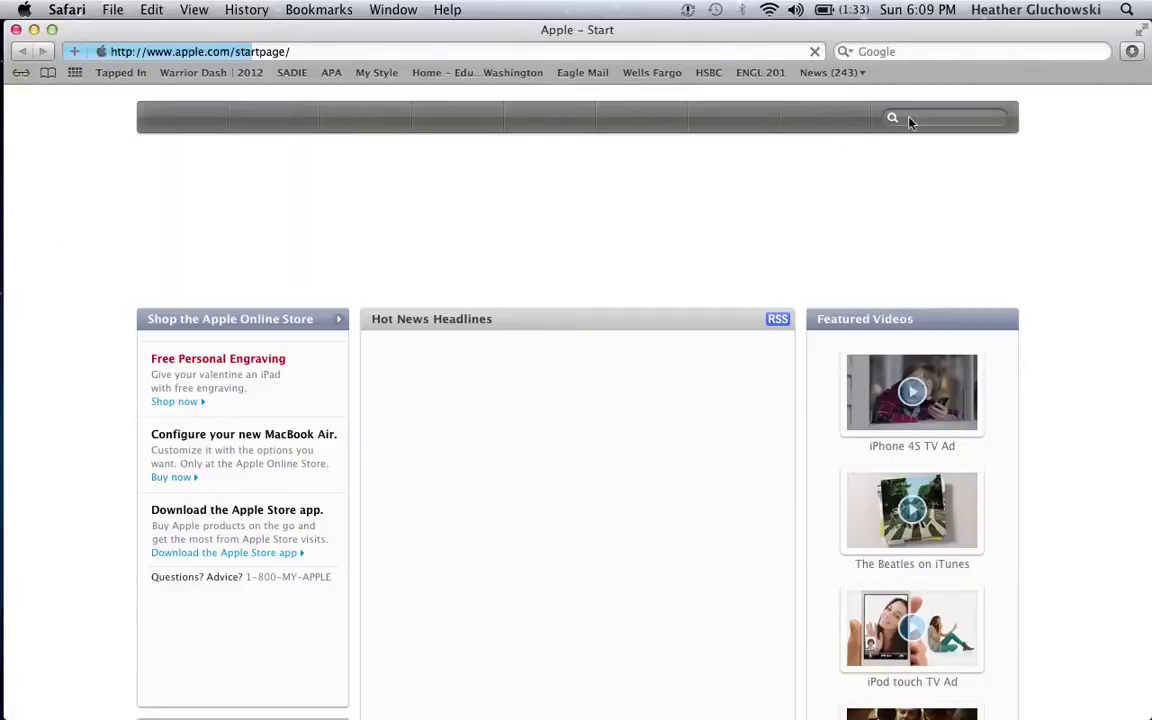
Search Google Images for 'green screen jpg', then hide Safari and bring up Spotlight.
left_click(900, 51)
type("gr")
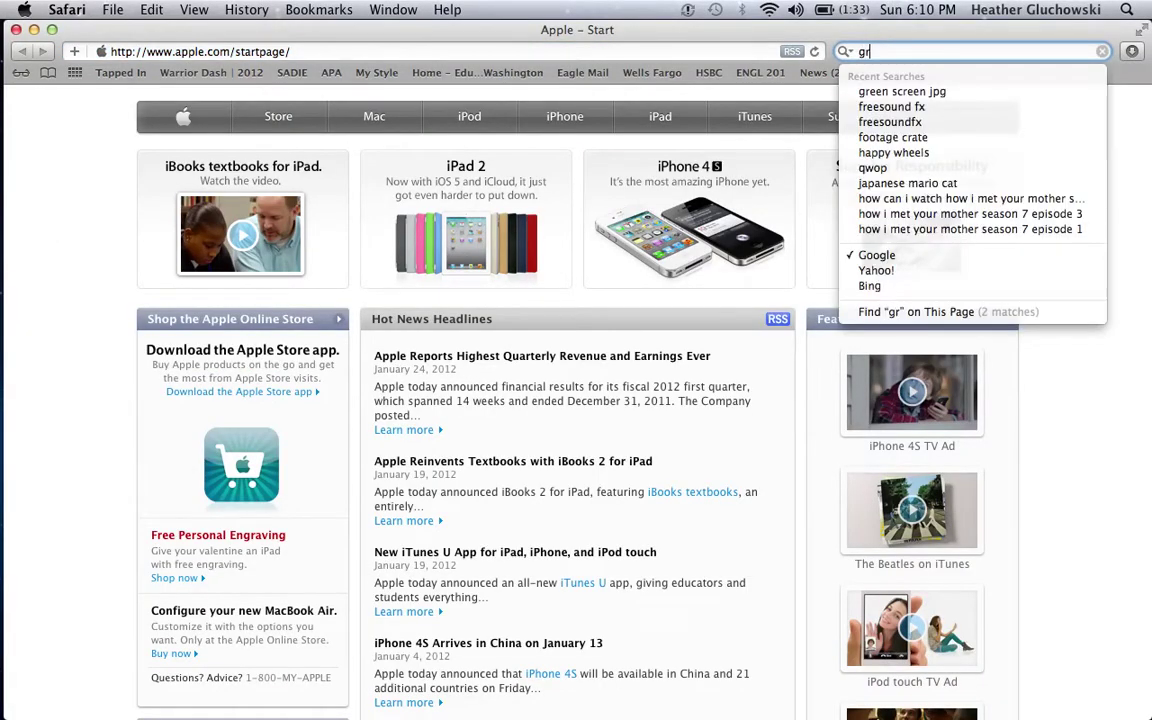
type("ee")
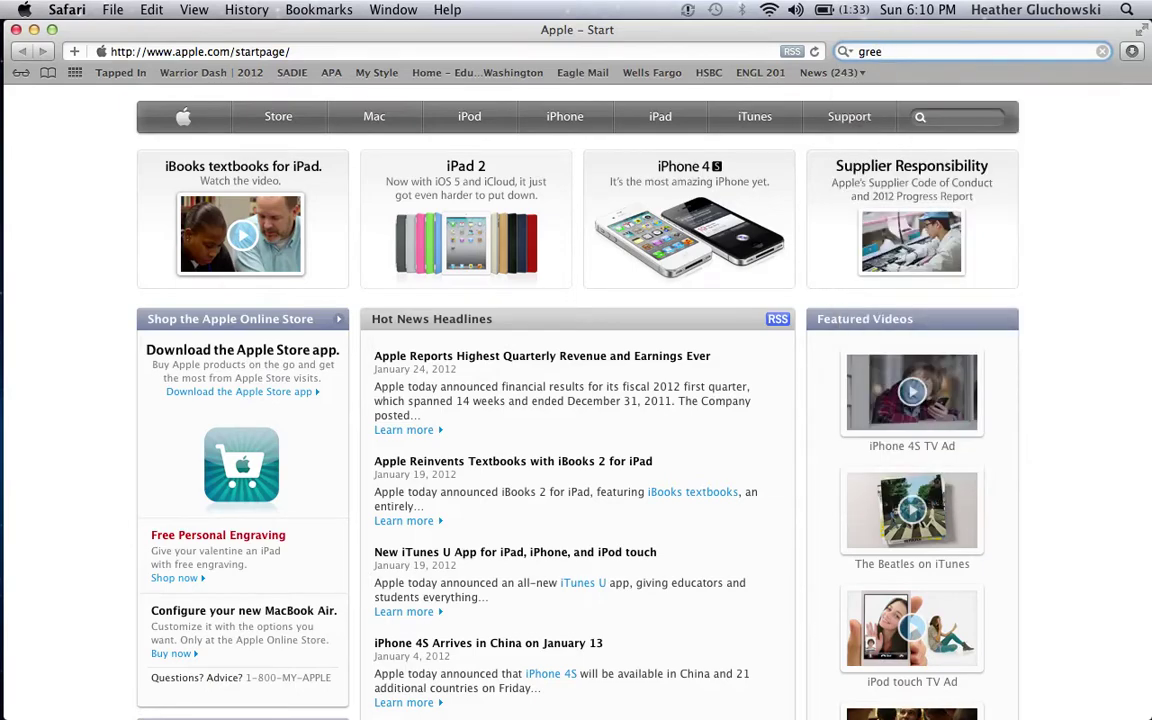
type("n screen ")
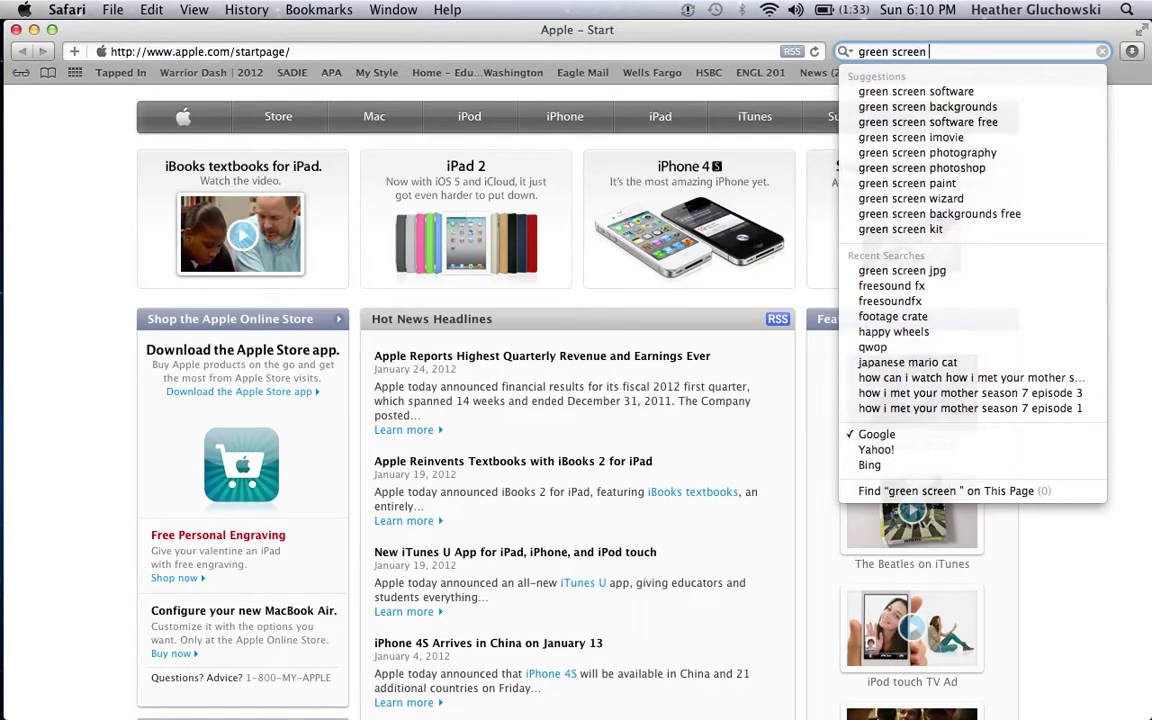
type("jpg")
key("Return")
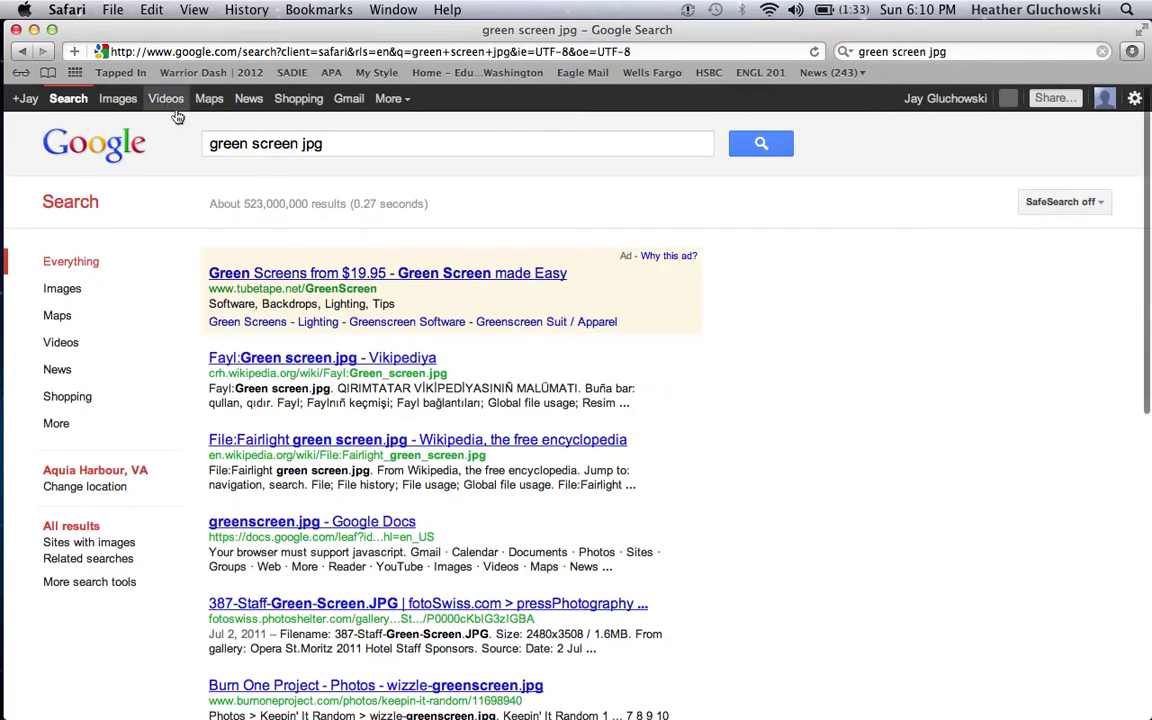
left_click(117, 98)
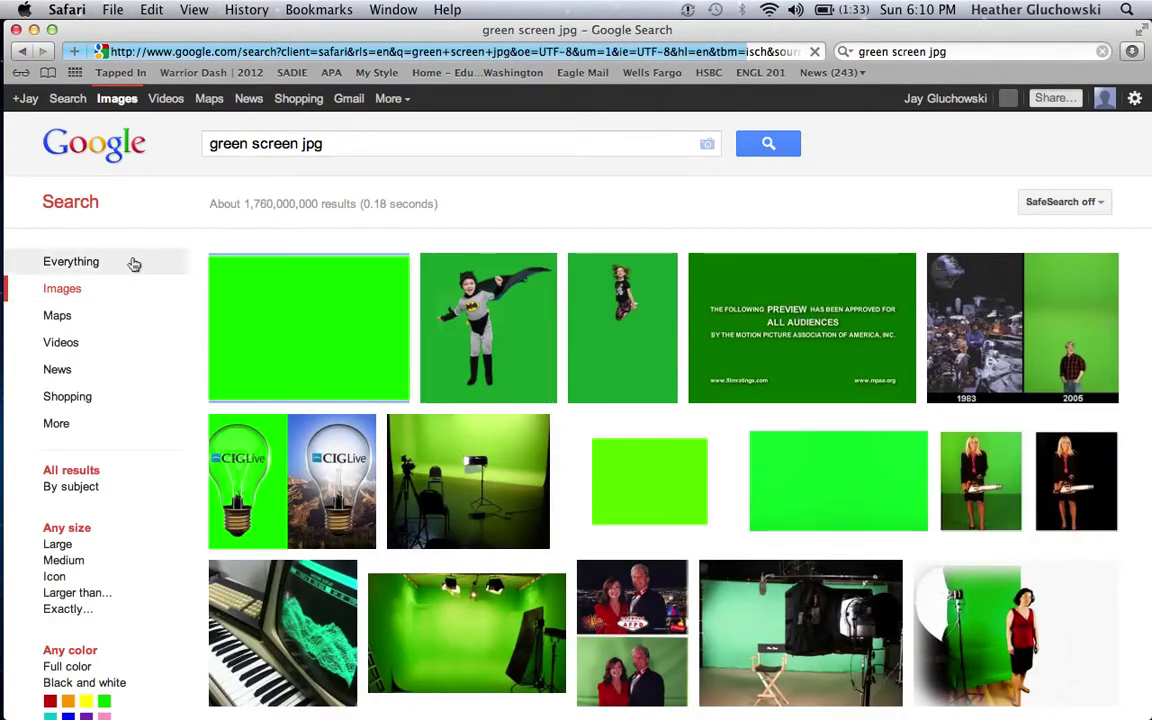
left_click(16, 29)
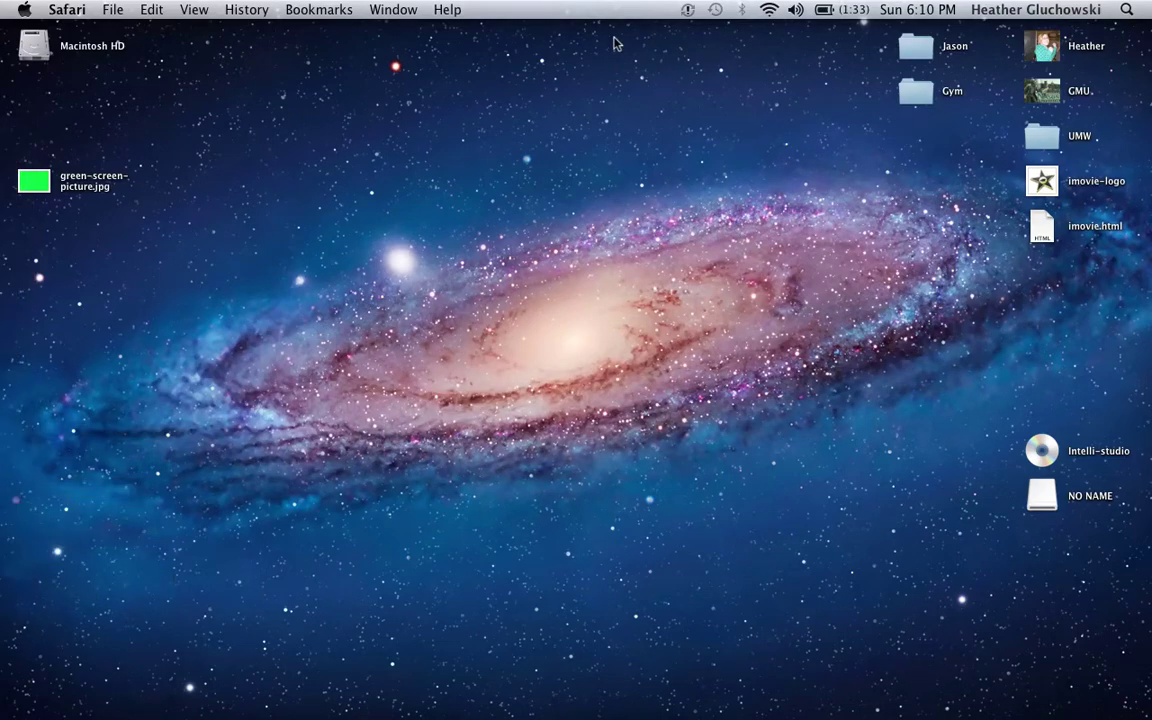
left_click(1127, 9)
Launch iMovie from Spotlight and postpone the iPhoto thumbnail generation.
type("i")
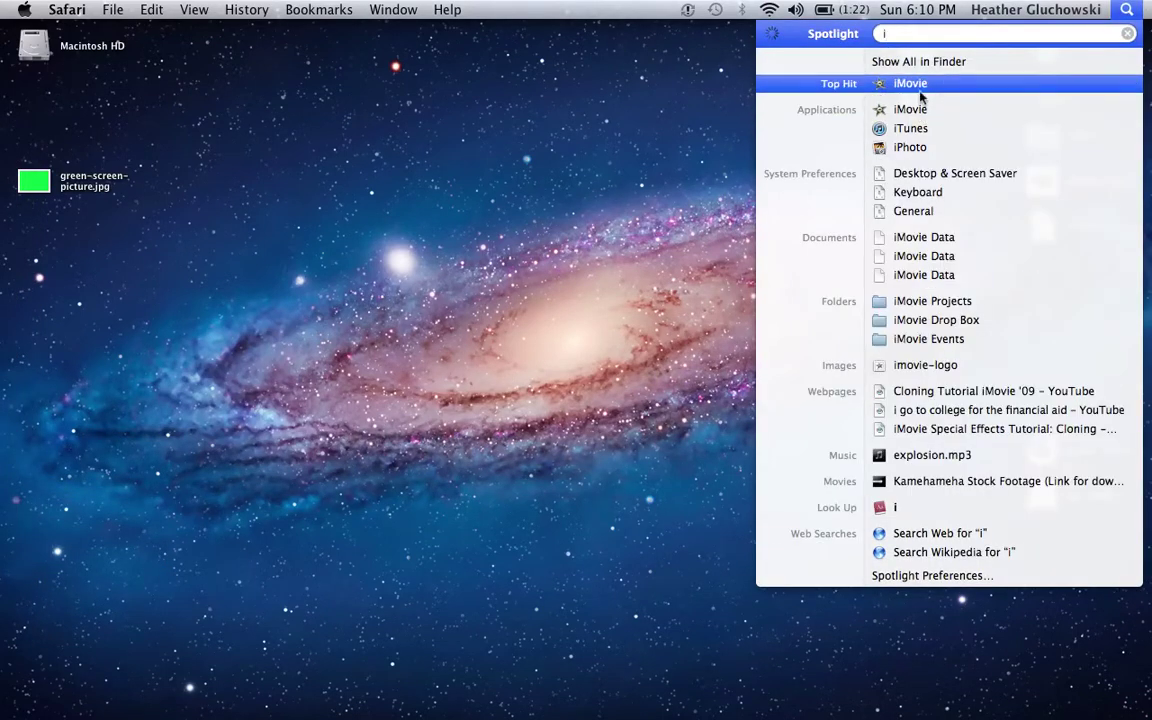
left_click(700, 130)
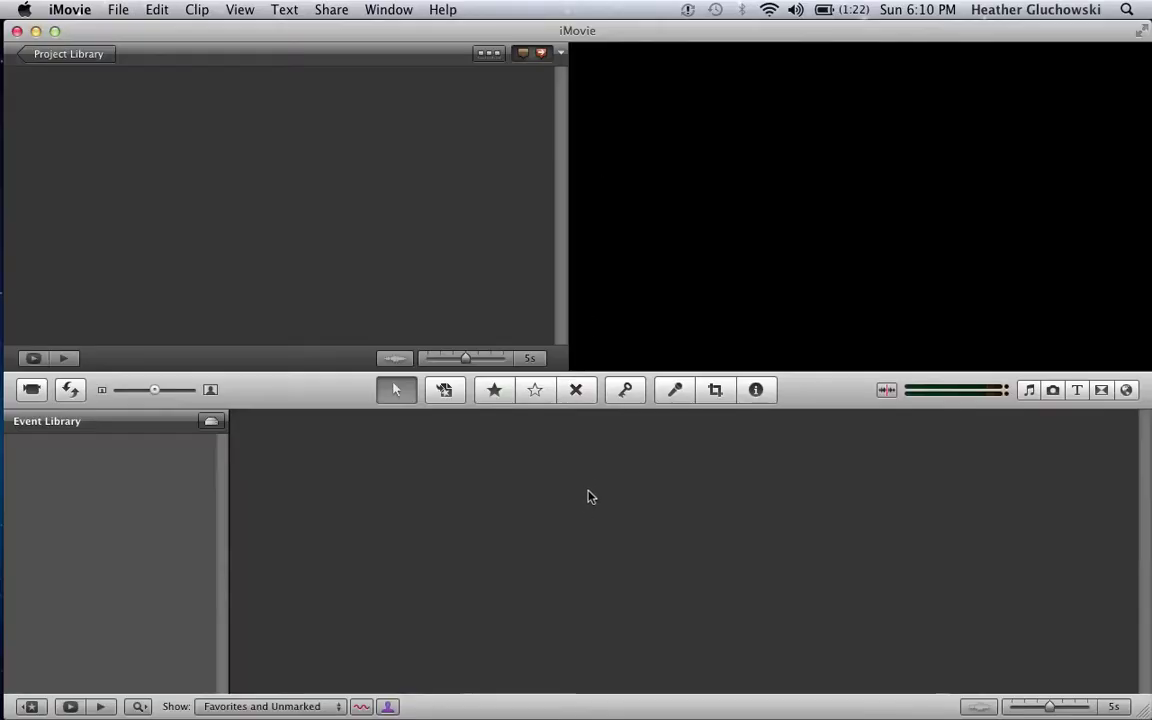
left_click(627, 322)
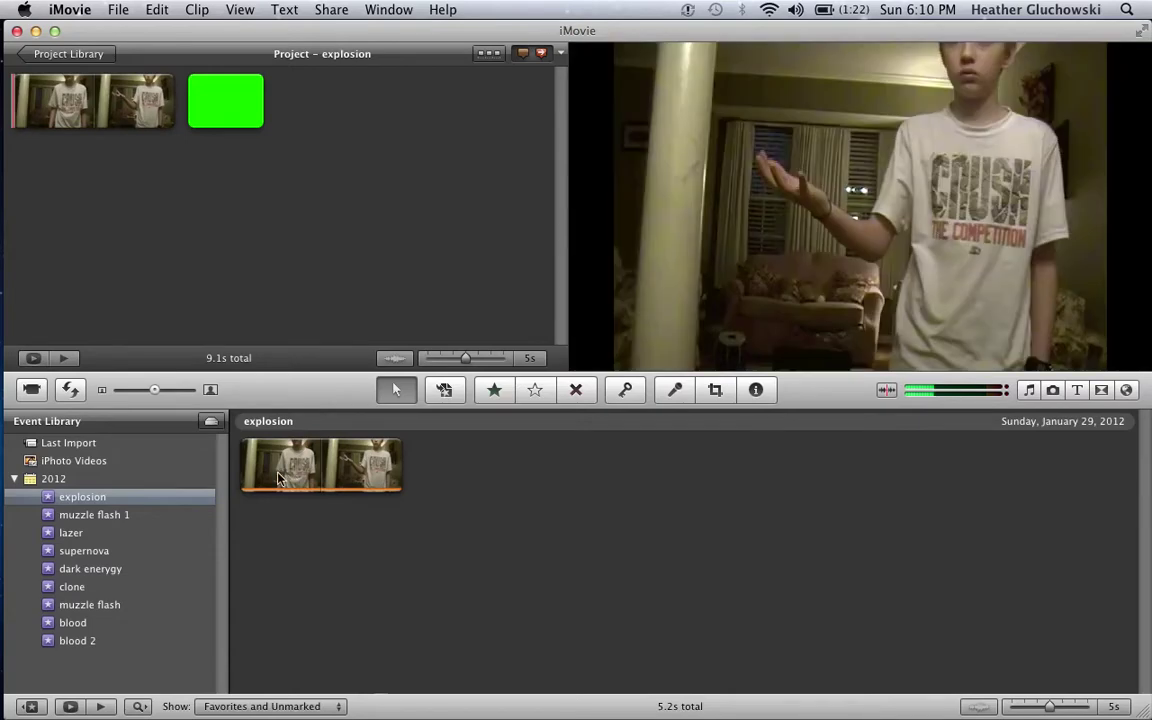
Play the explosion project, then bring up the File menu.
key("space")
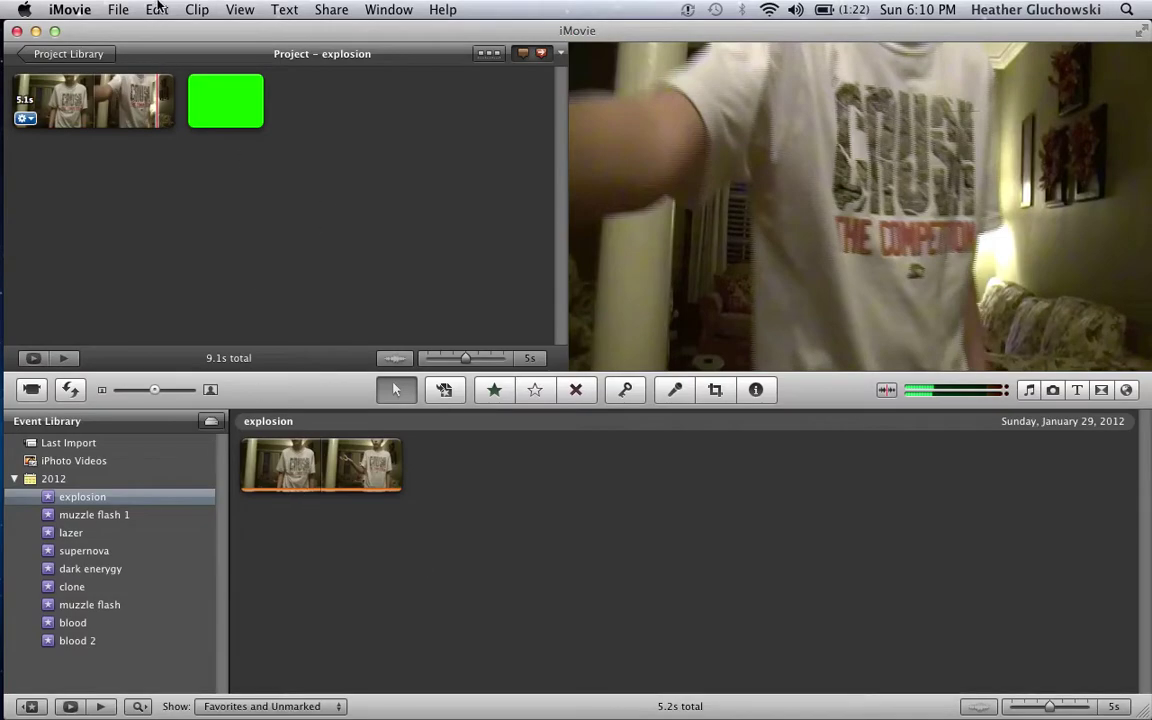
left_click(118, 9)
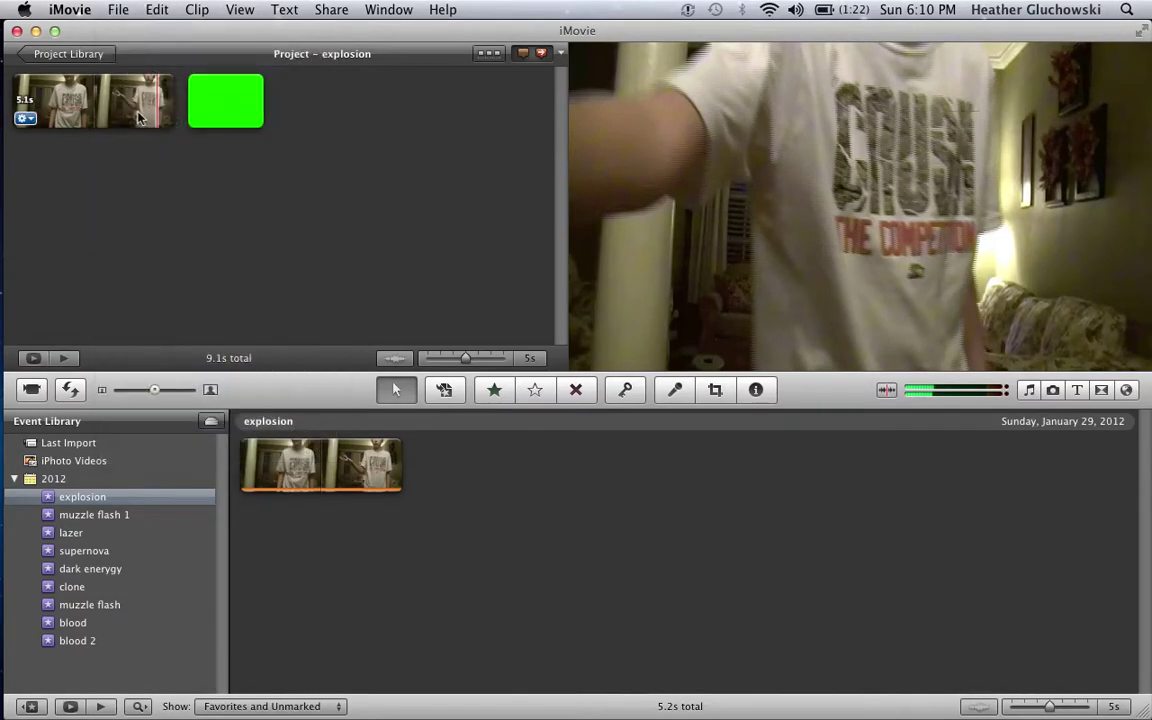
left_click(118, 10)
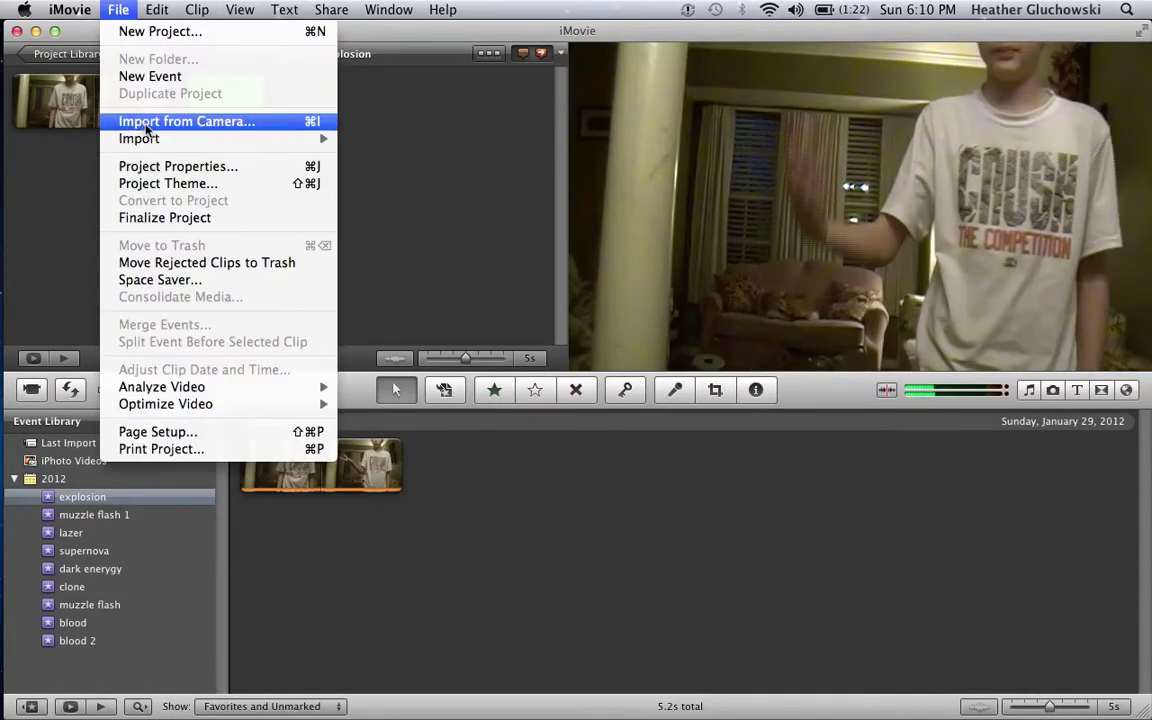
mouse_move(139, 138)
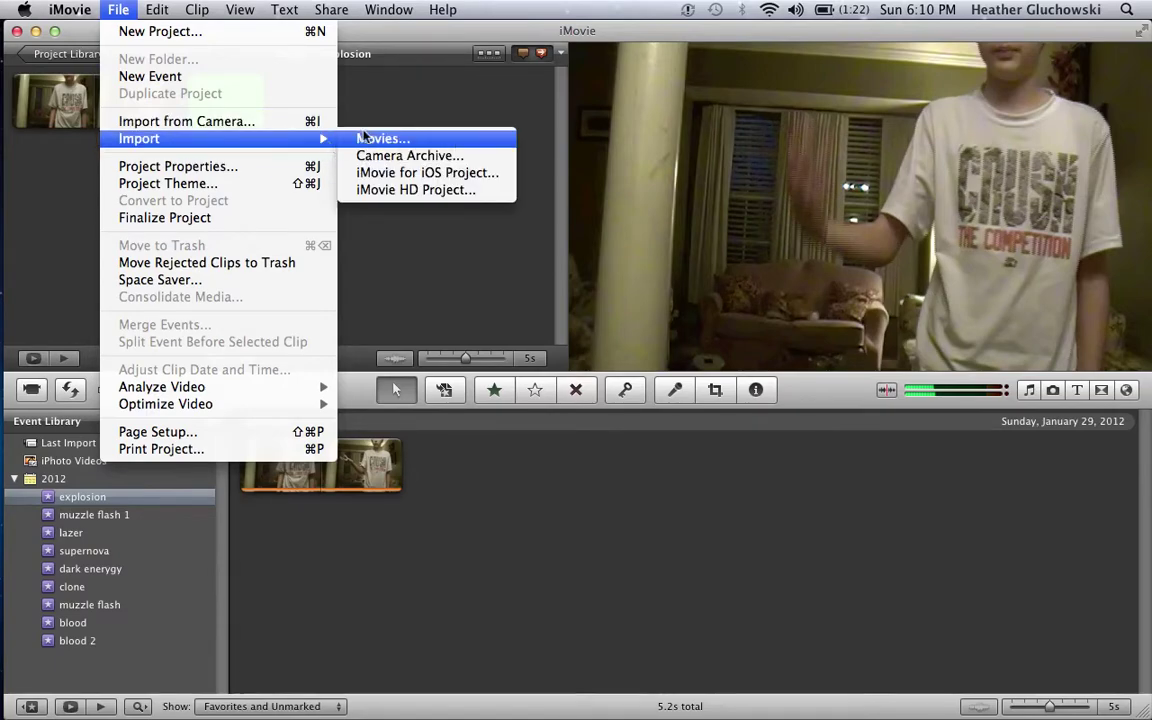
Import the Maya Fire .mp4 from All My Files into the explosion event.
left_click(365, 136)
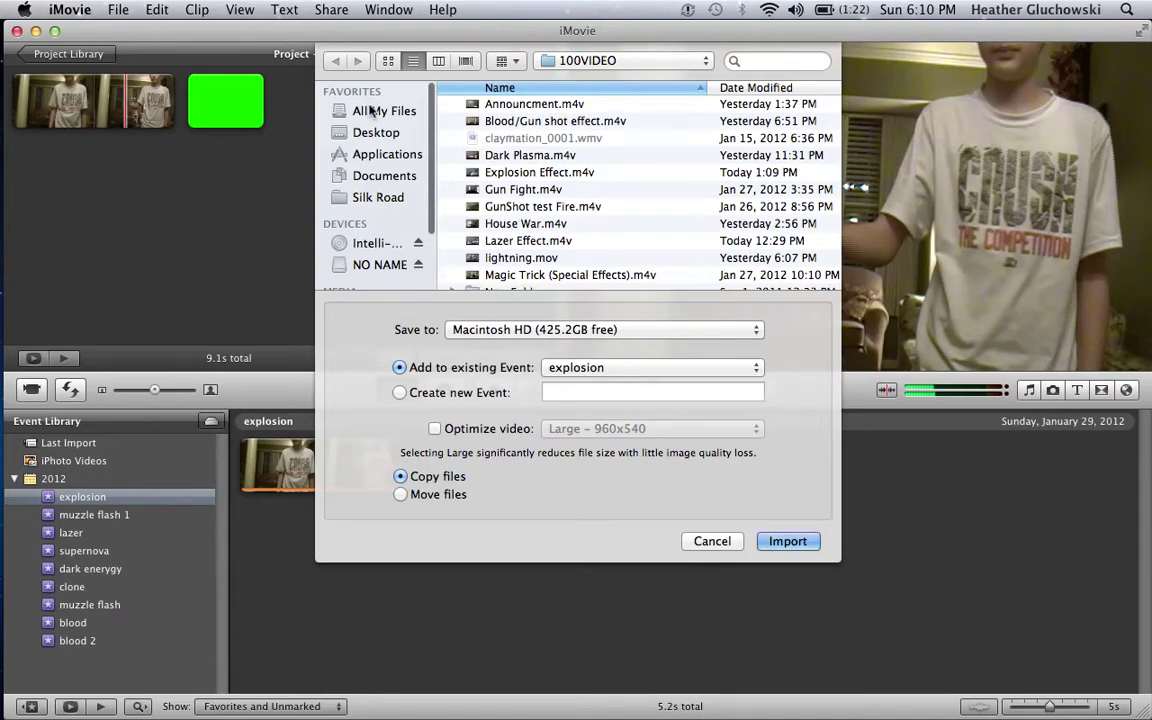
left_click(370, 110)
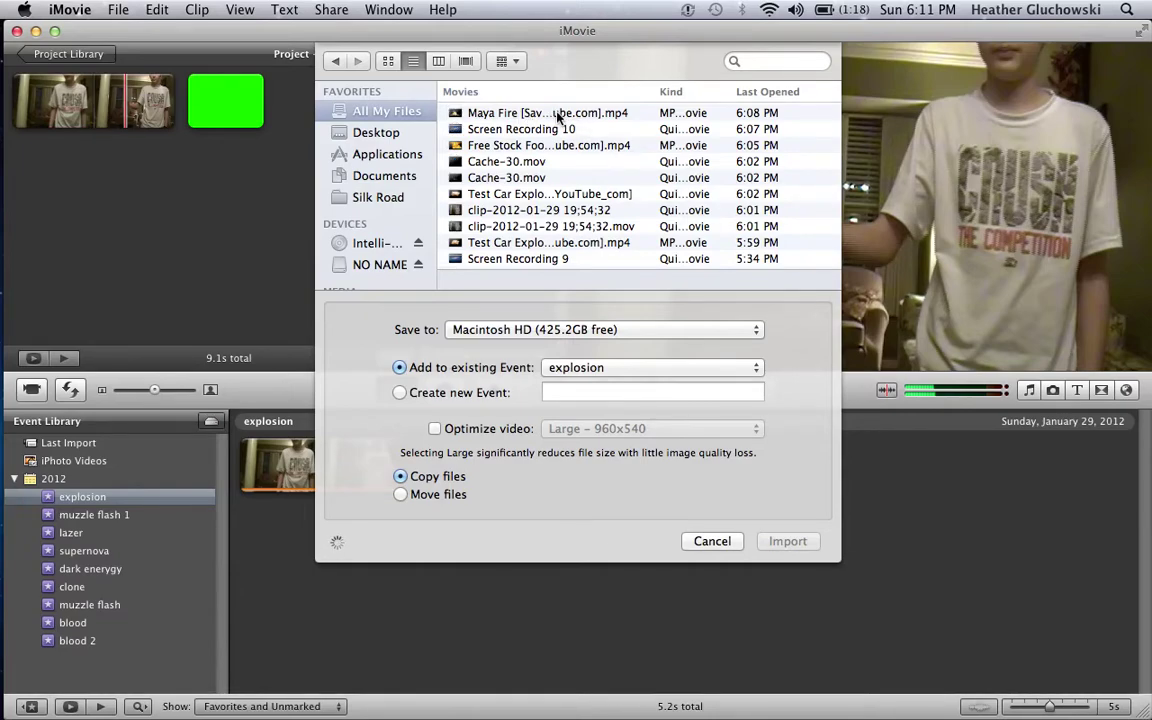
double_click(557, 115)
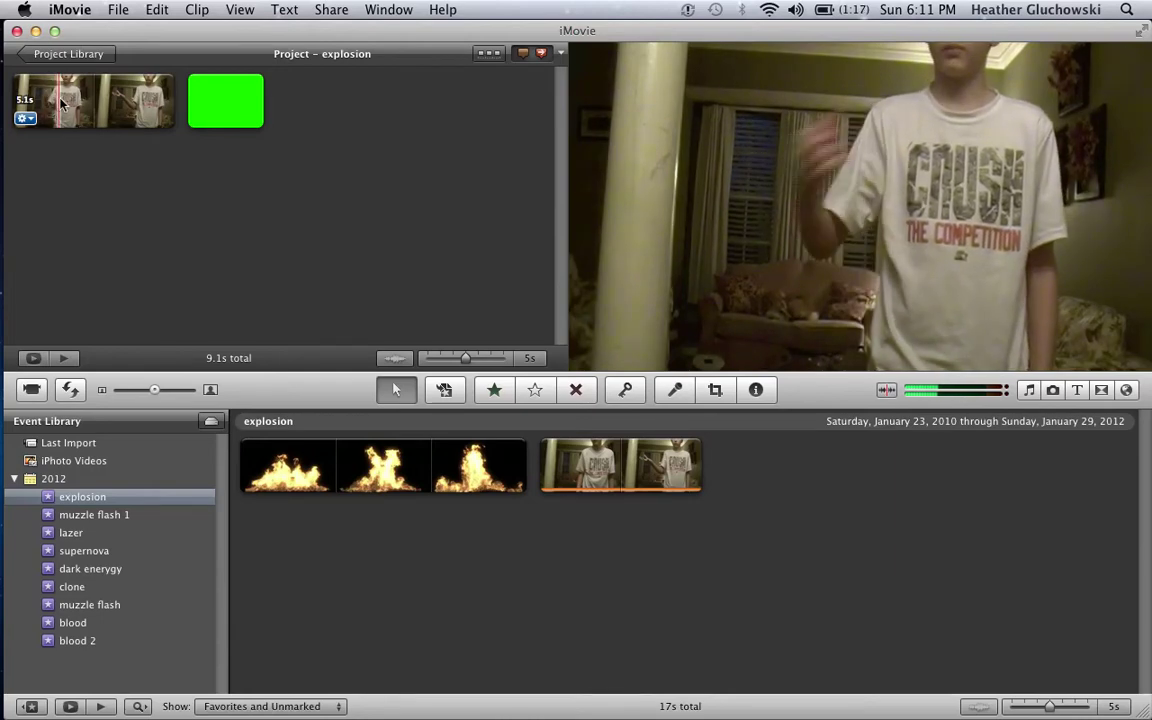
Mark the raised-hand part of the boy's clip, then select the fire clip's opening two seconds.
left_click_drag(60, 100, 118, 113)
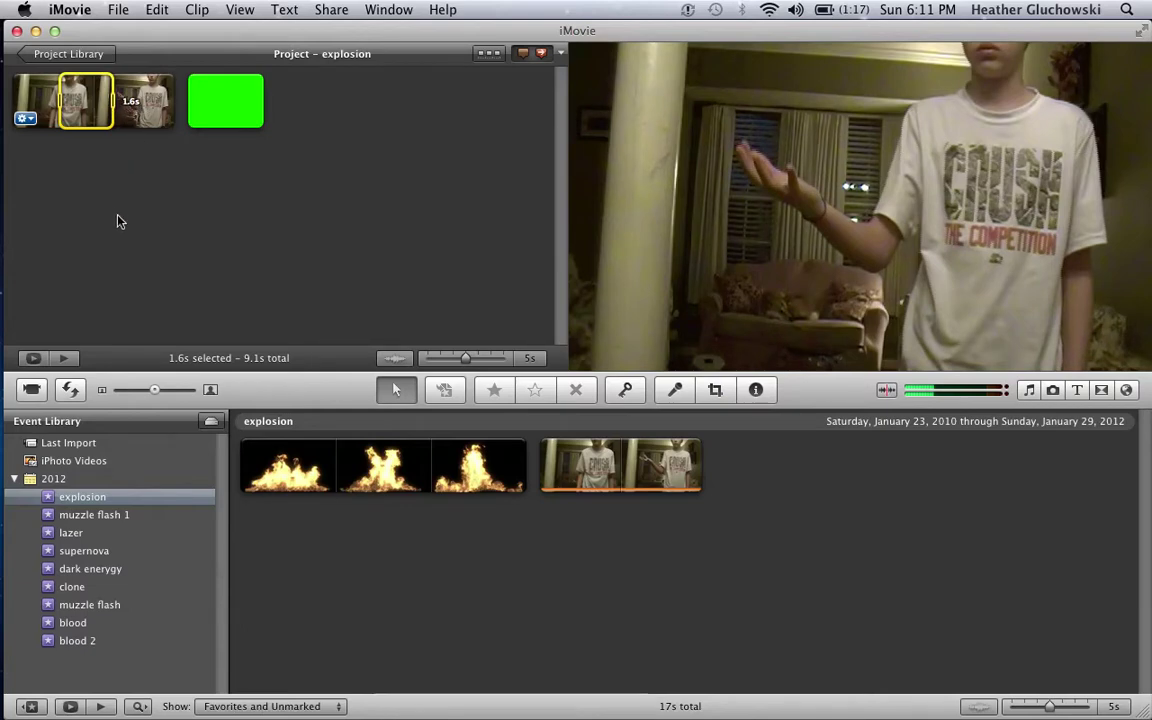
left_click_drag(117, 221, 117, 234)
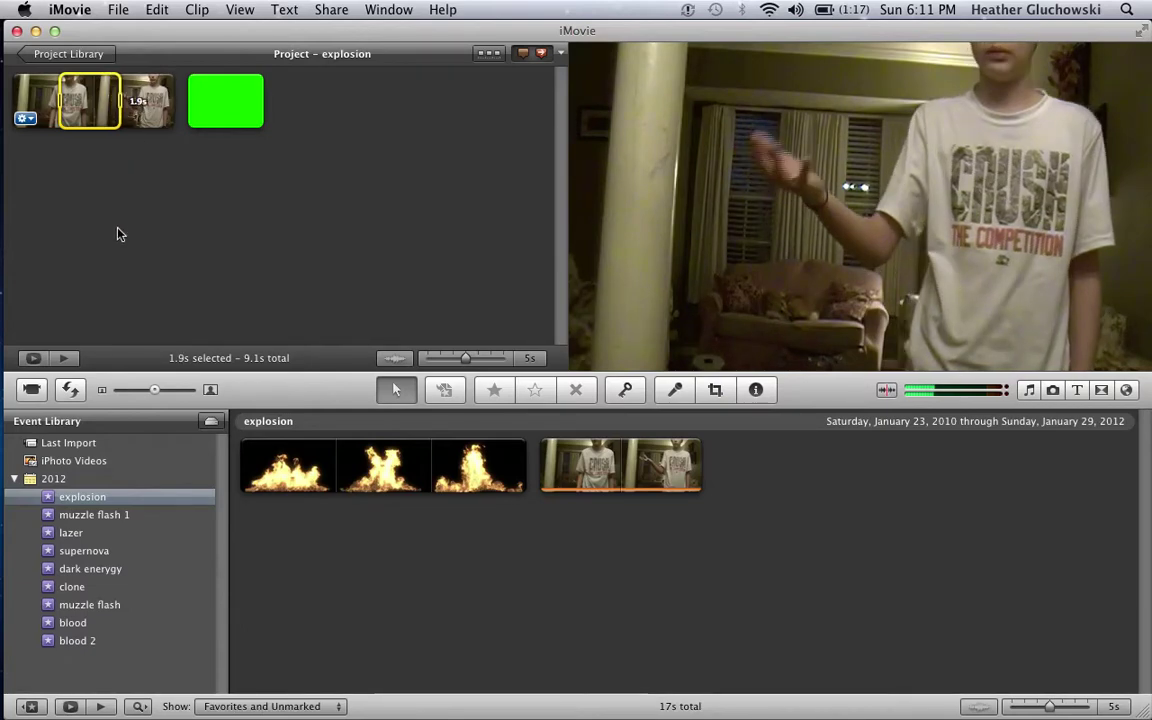
left_click(116, 227)
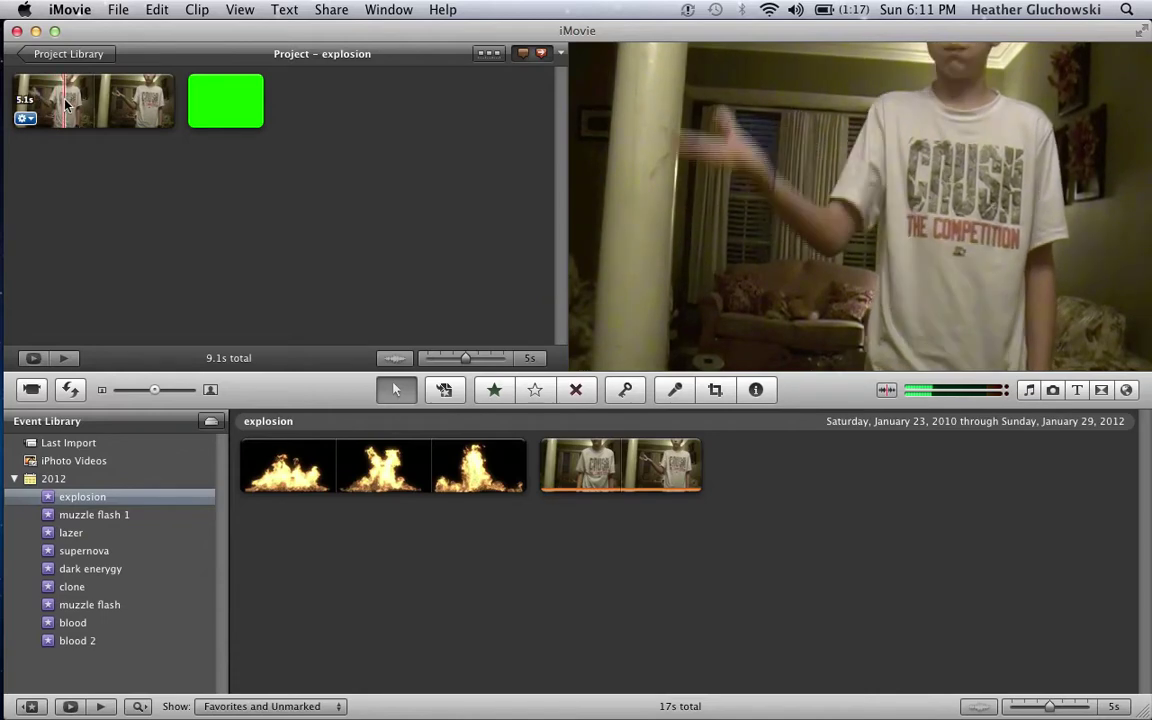
mouse_move(65, 103)
left_mouse_down()
mouse_move(137, 110)
mouse_move(127, 110)
left_mouse_up()
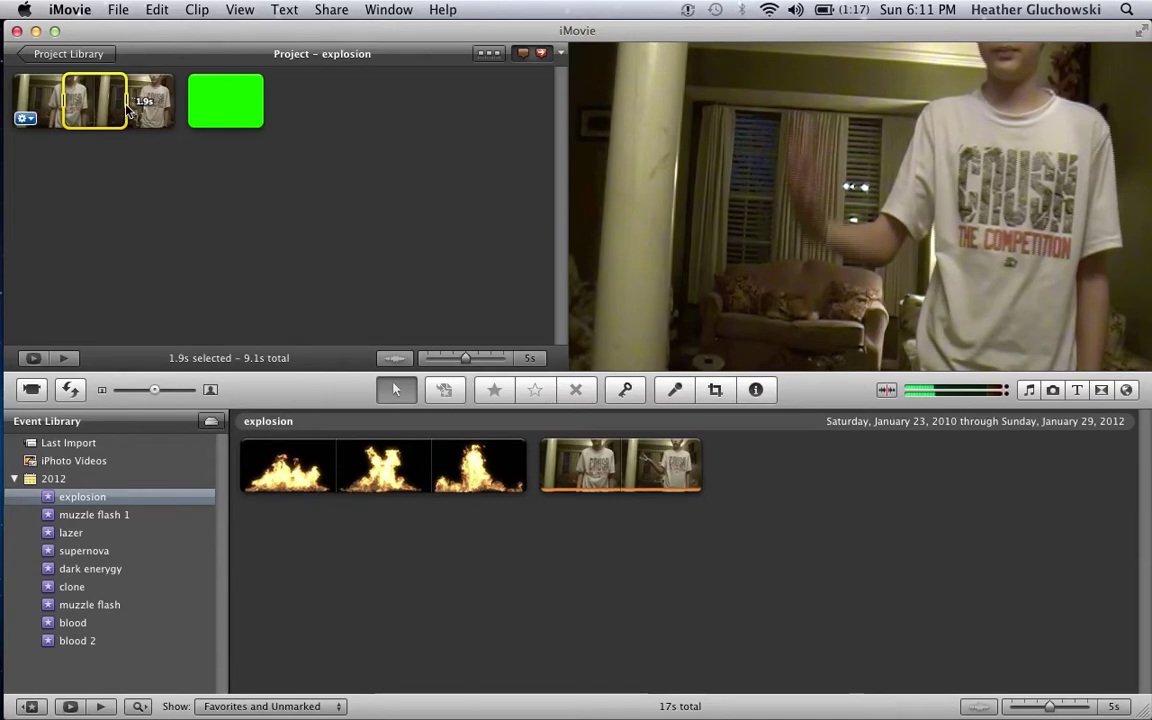
left_click(184, 211)
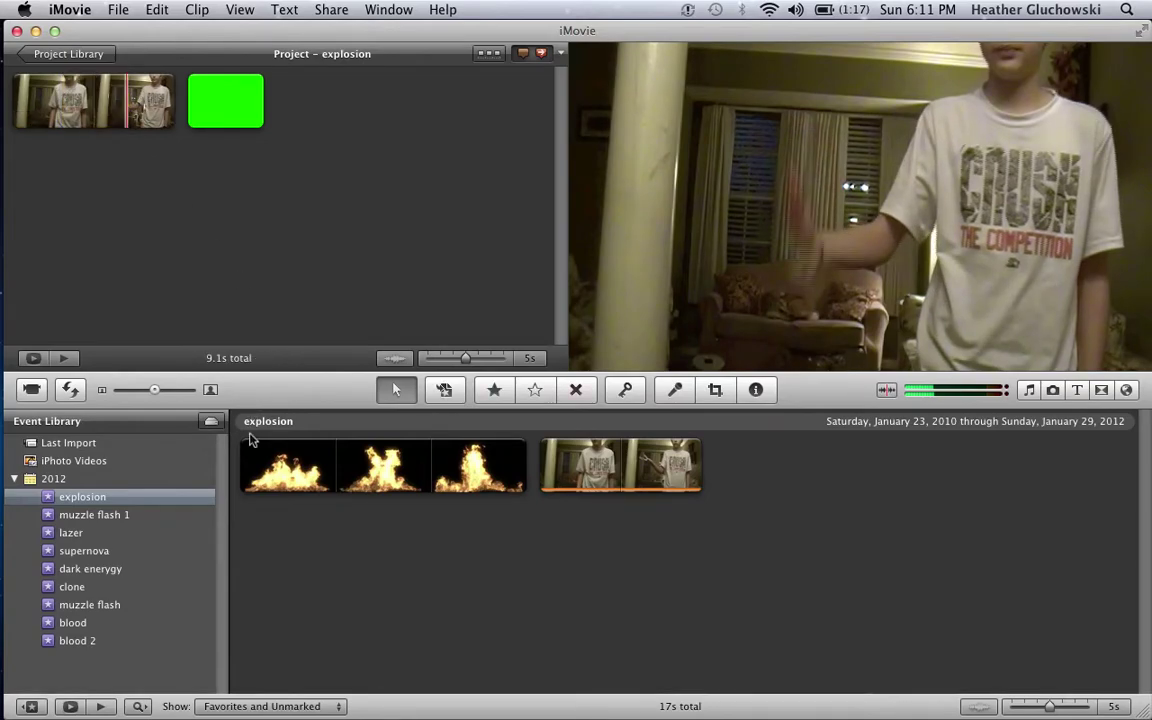
mouse_move(242, 465)
left_mouse_down()
mouse_move(293, 464)
mouse_move(117, 82)
mouse_move(63, 80)
left_mouse_up()
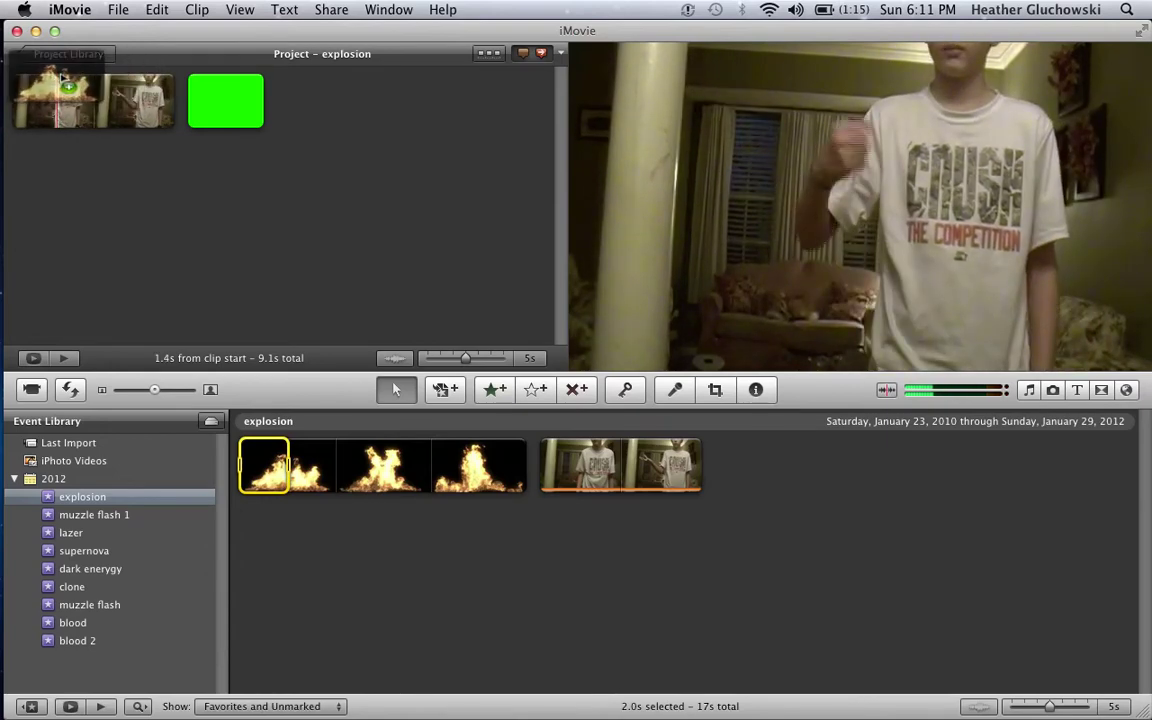
Drop the fire range onto the boy's clip as picture-in-picture, positioned over his hand.
left_click_drag(63, 80, 68, 83)
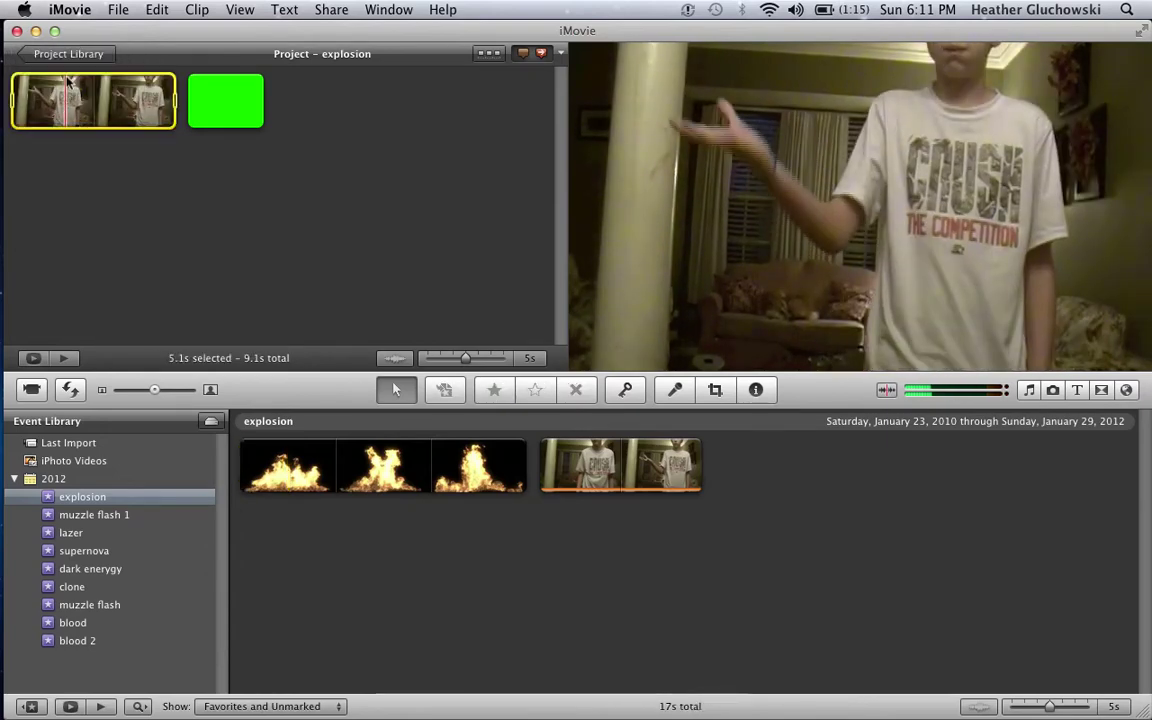
left_click(111, 193)
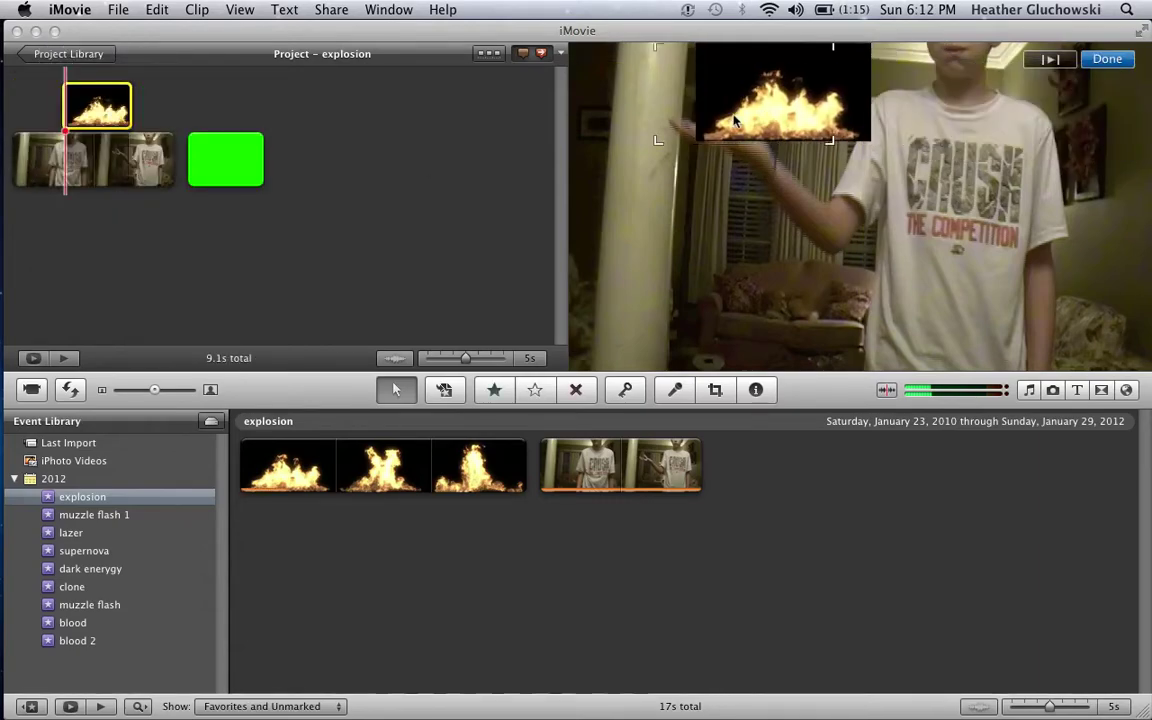
left_click_drag(1062, 135, 794, 161)
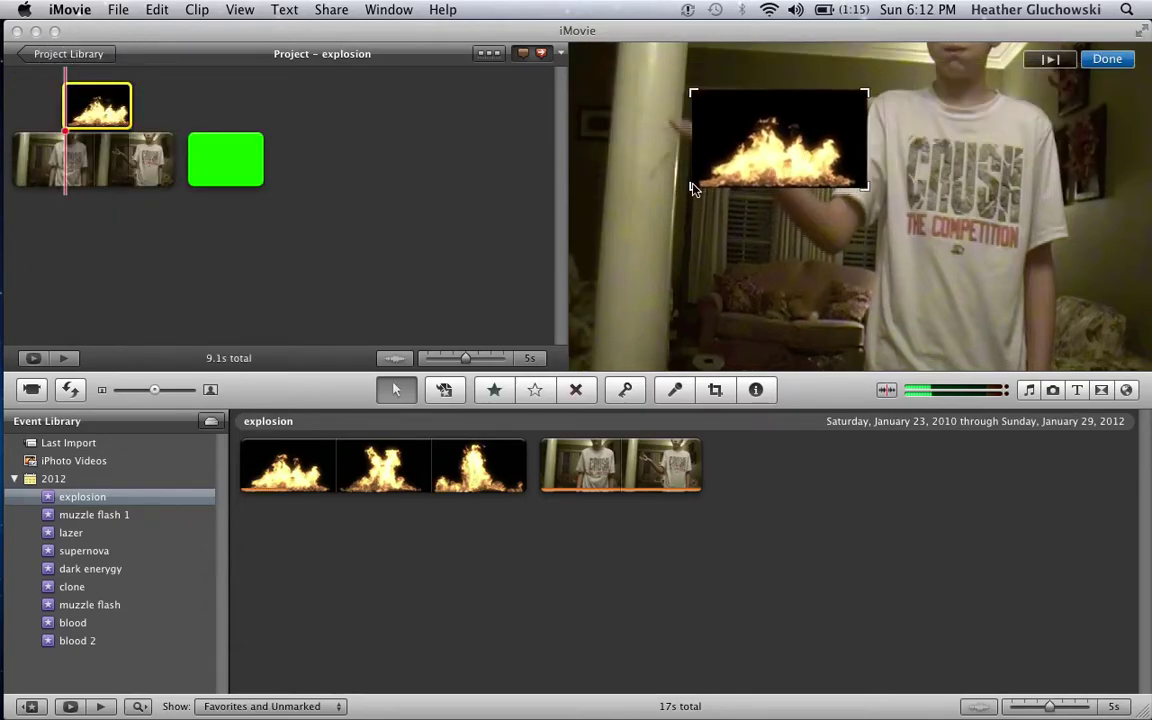
left_click_drag(690, 188, 738, 165)
mouse_move(811, 141)
left_mouse_down()
mouse_move(727, 106)
mouse_move(778, 131)
left_mouse_up()
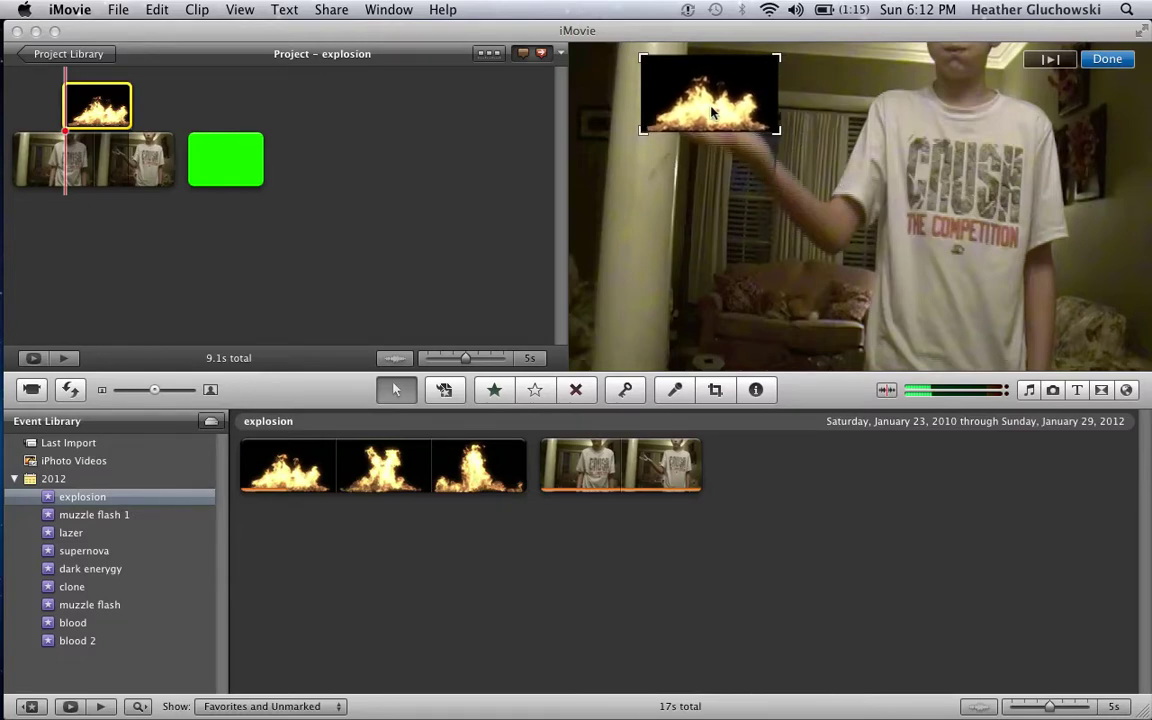
left_click_drag(712, 112, 718, 112)
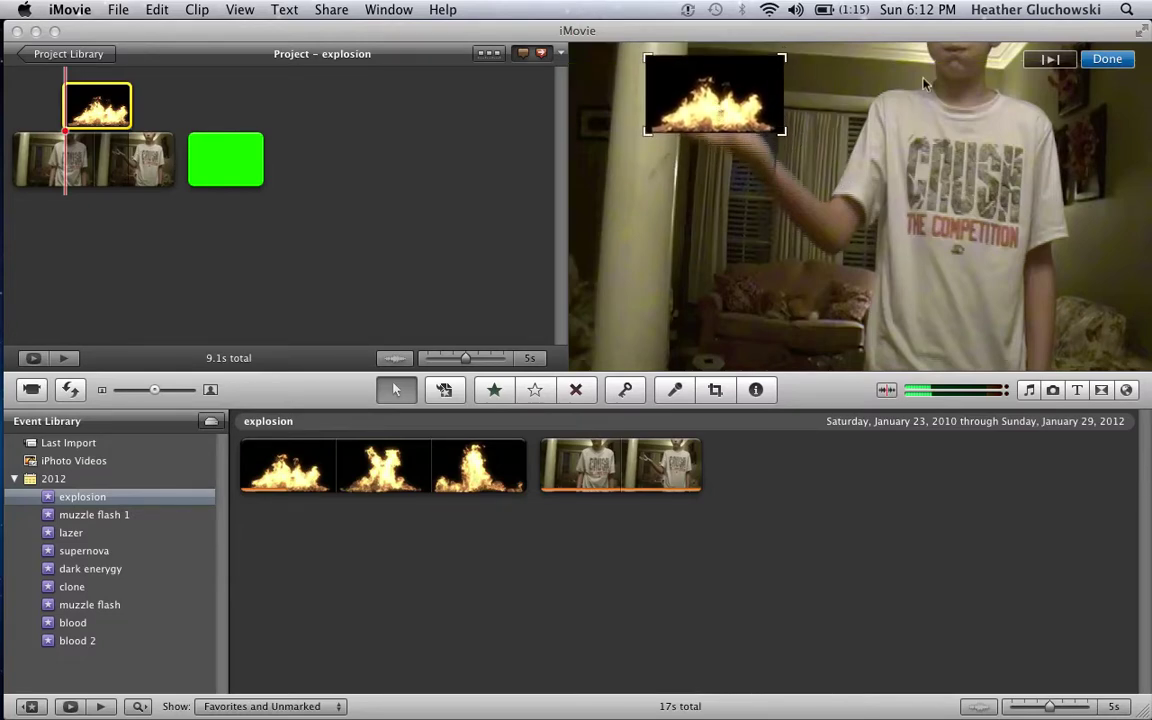
left_click(1108, 62)
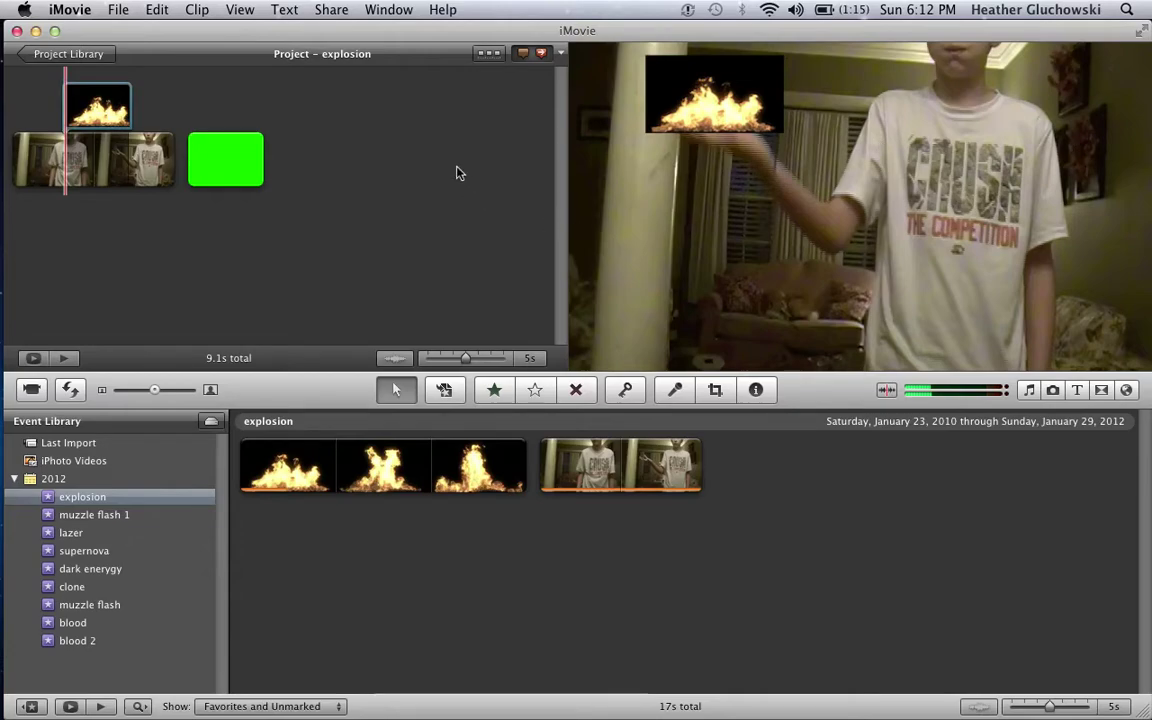
mouse_move(96, 106)
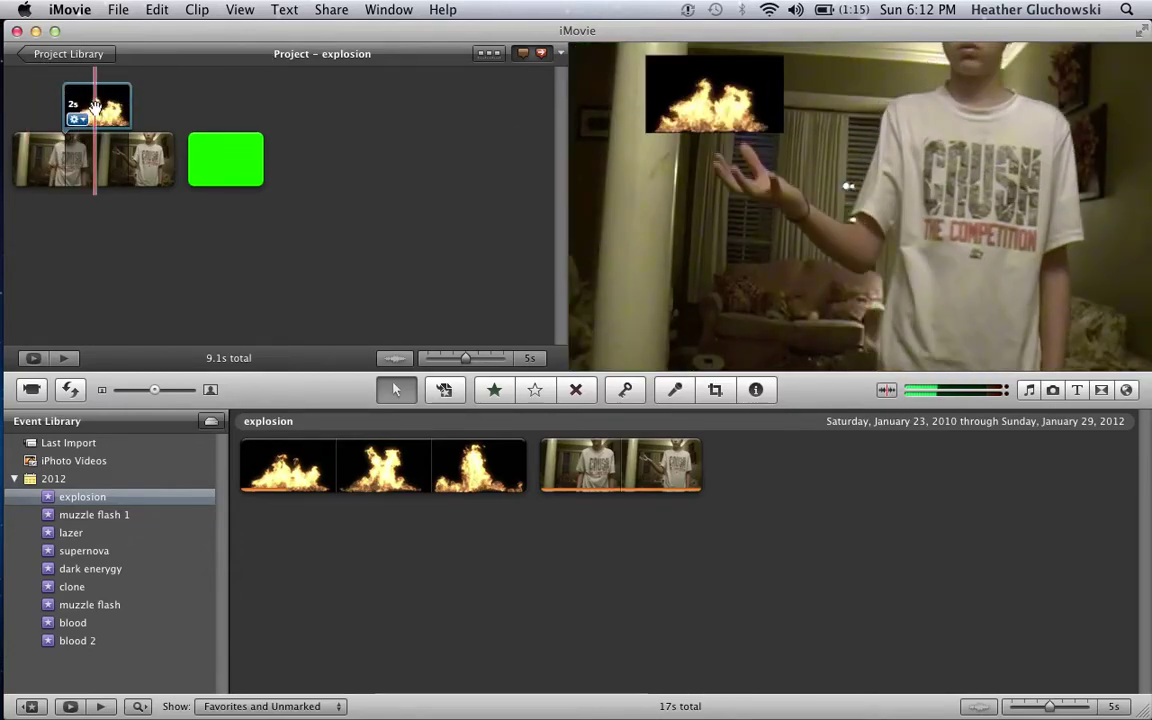
Enlarge the fire inset and set it at the top of the frame above the hand.
double_click(95, 105)
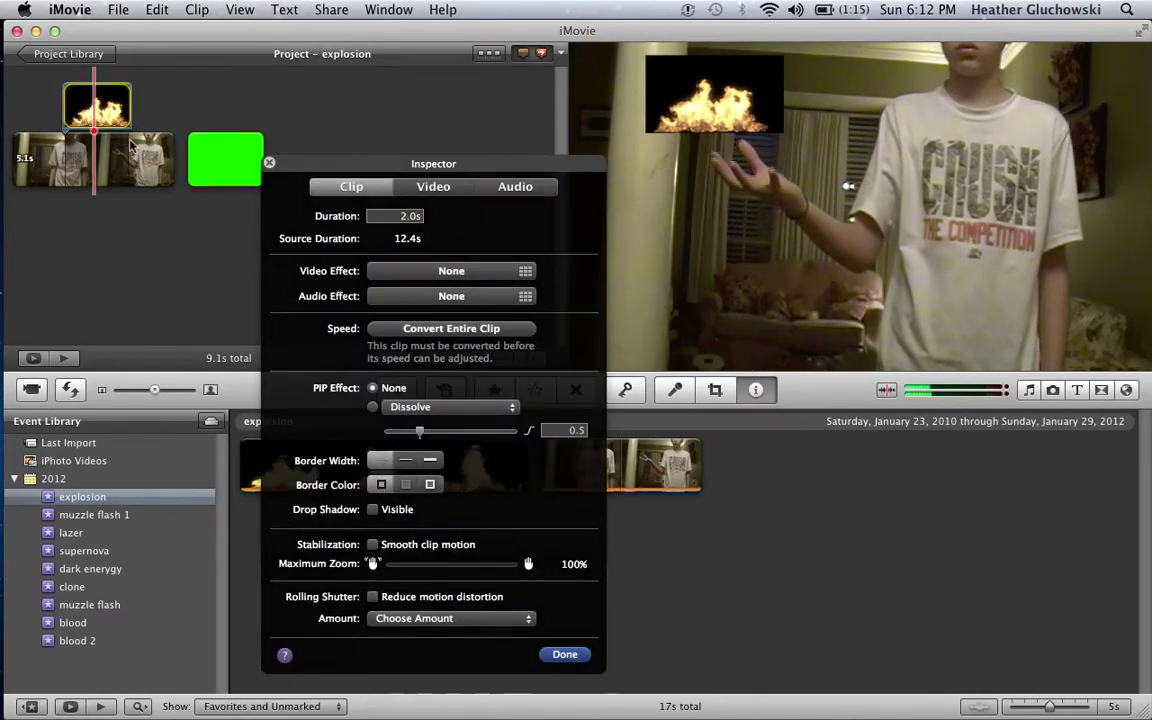
left_click(295, 76)
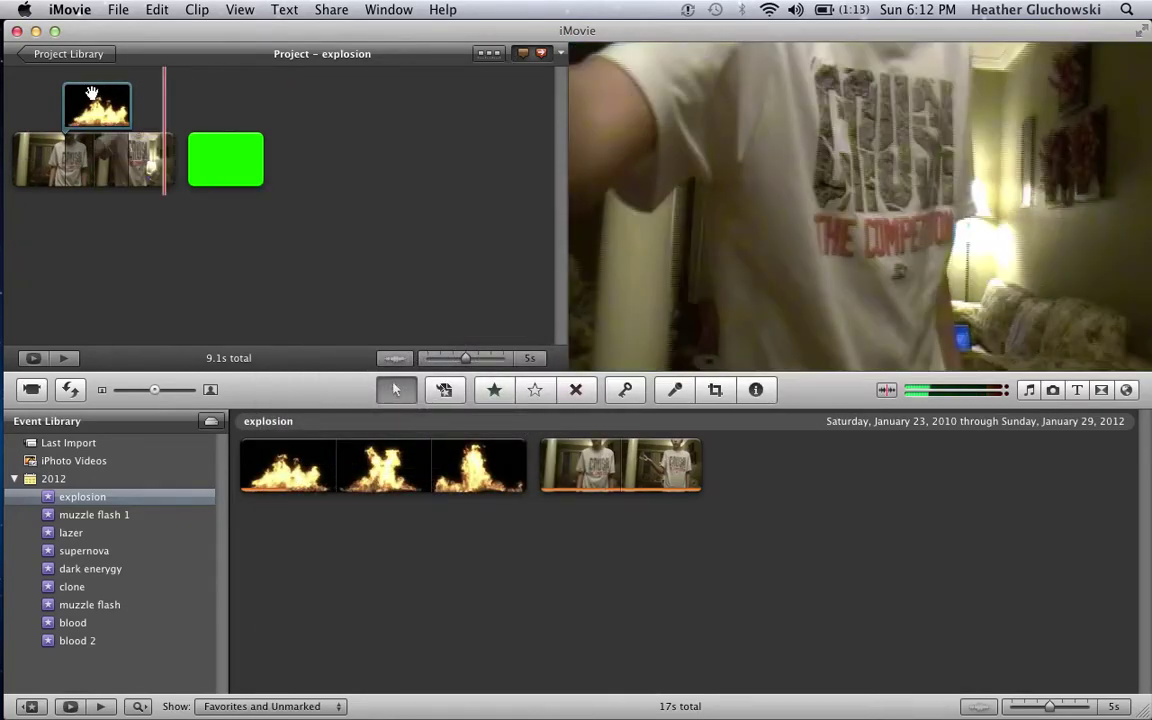
left_click(91, 106)
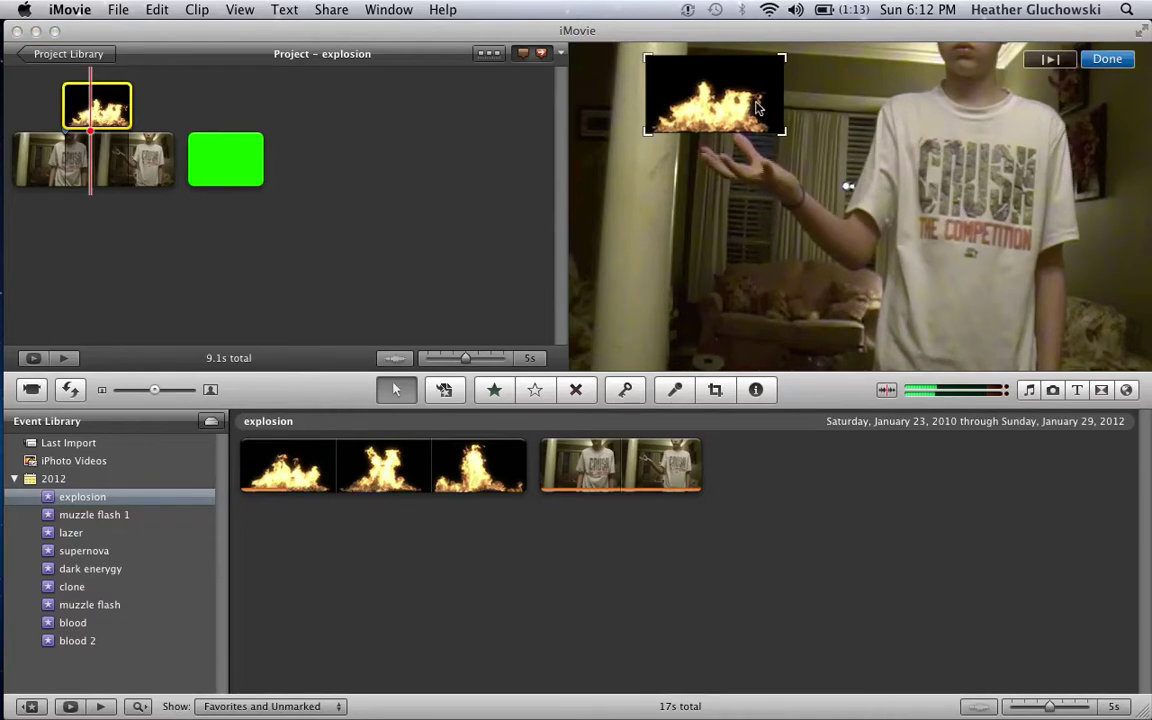
left_click_drag(676, 94, 692, 124)
left_click_drag(815, 190, 880, 211)
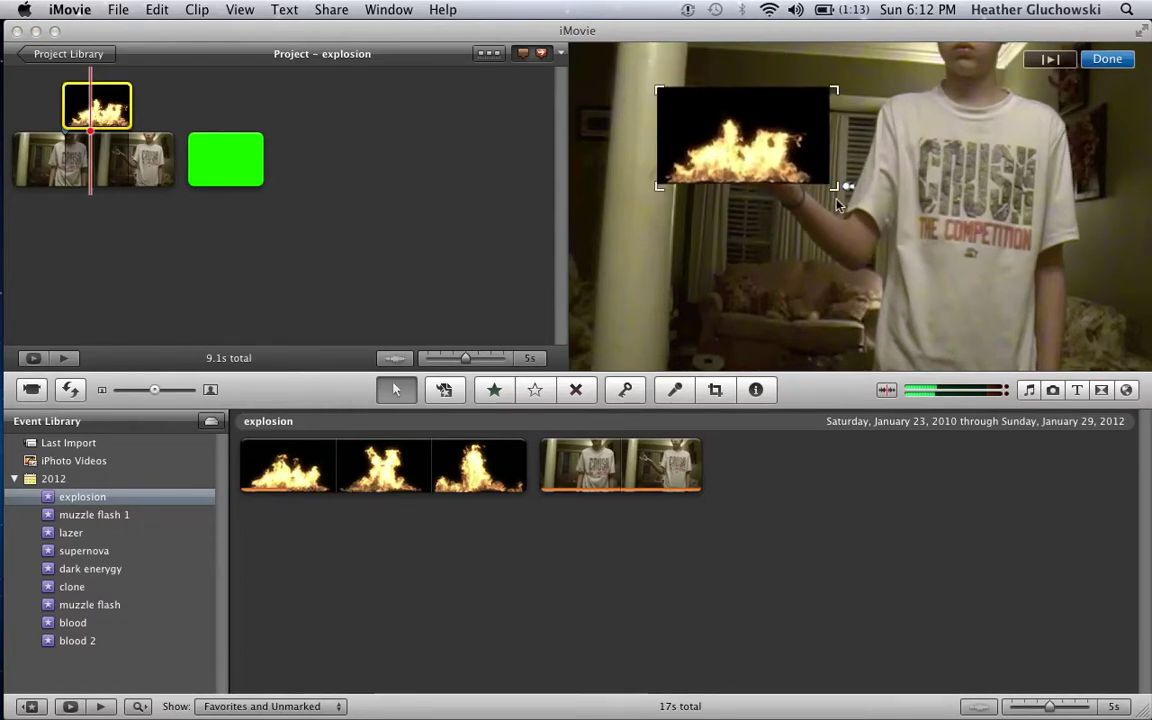
mouse_move(781, 116)
left_mouse_down()
mouse_move(737, 71)
mouse_move(755, 121)
left_mouse_up()
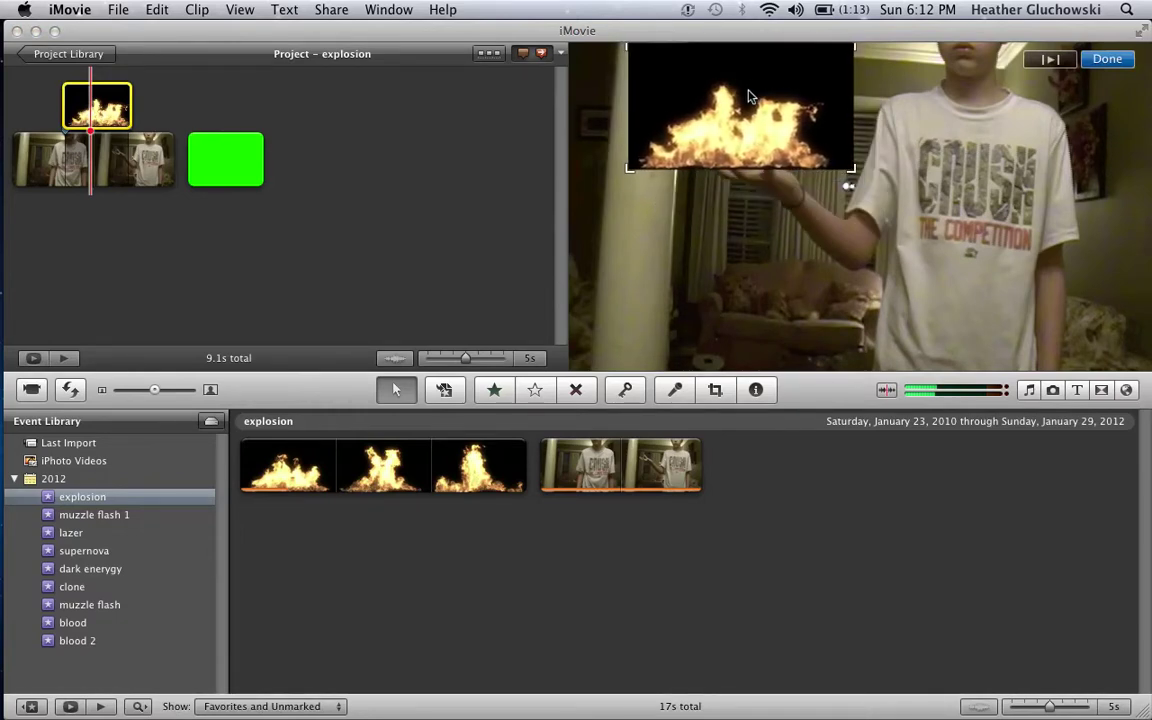
left_click(1110, 60)
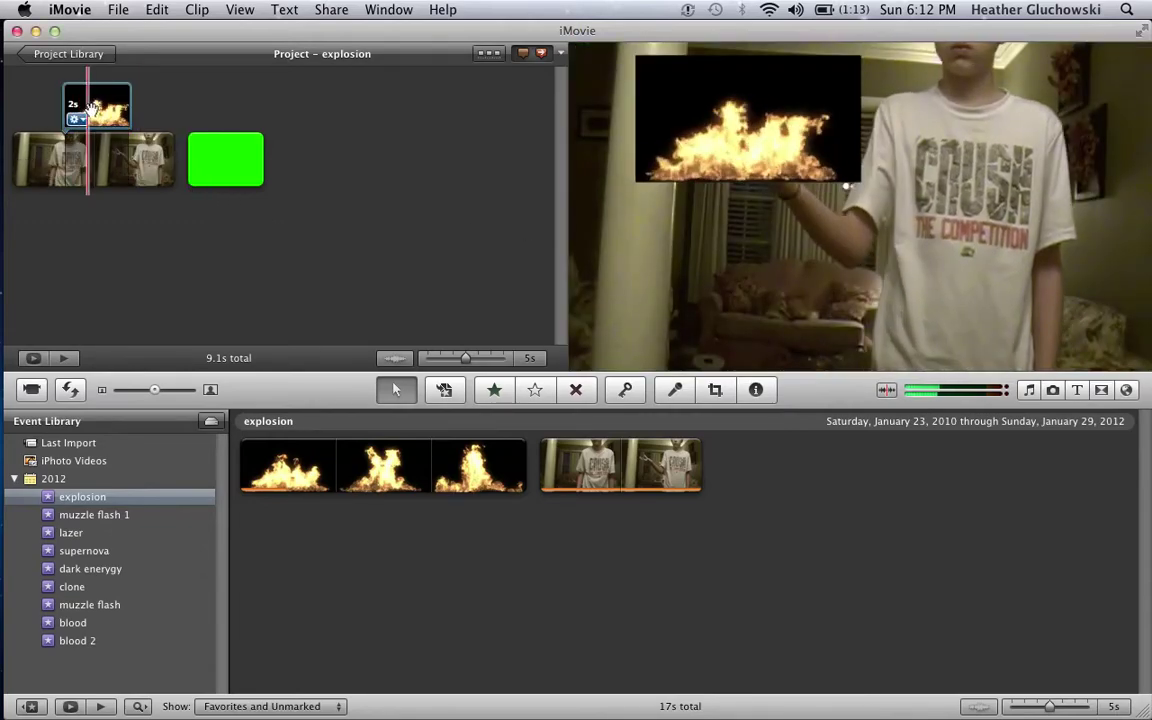
Align the fire clip above the green clip's start and open its Video Adjustments.
left_click_drag(96, 108, 232, 118)
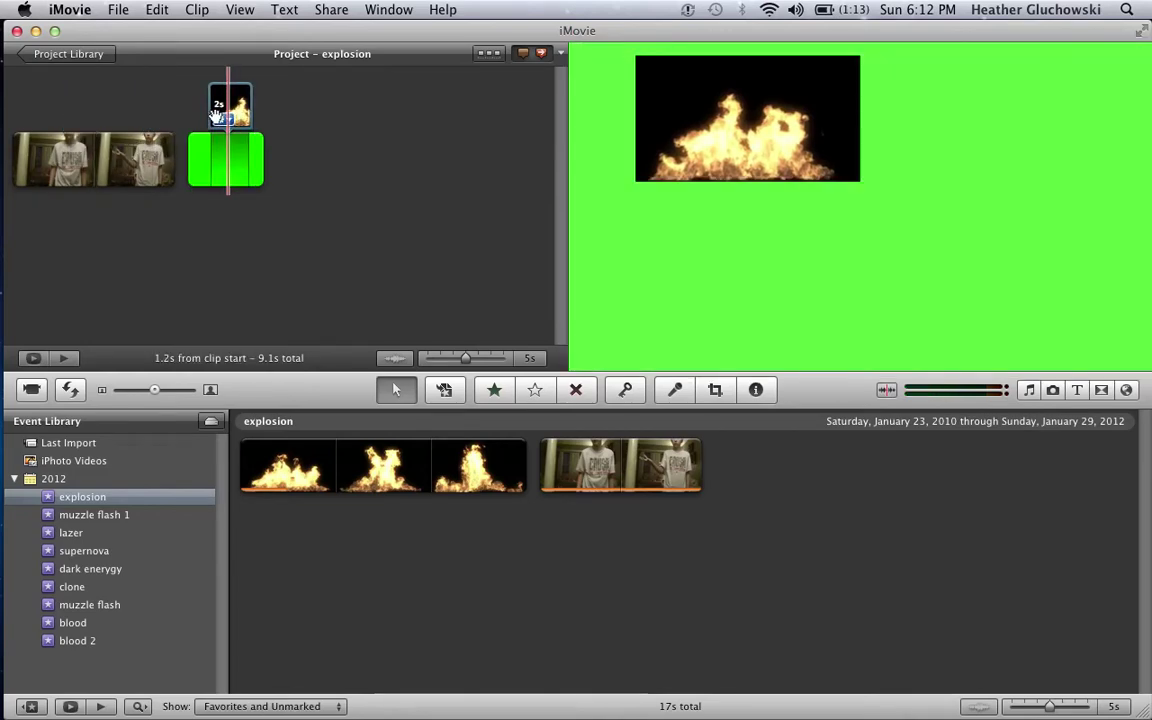
left_click_drag(232, 118, 219, 113)
left_click(218, 108)
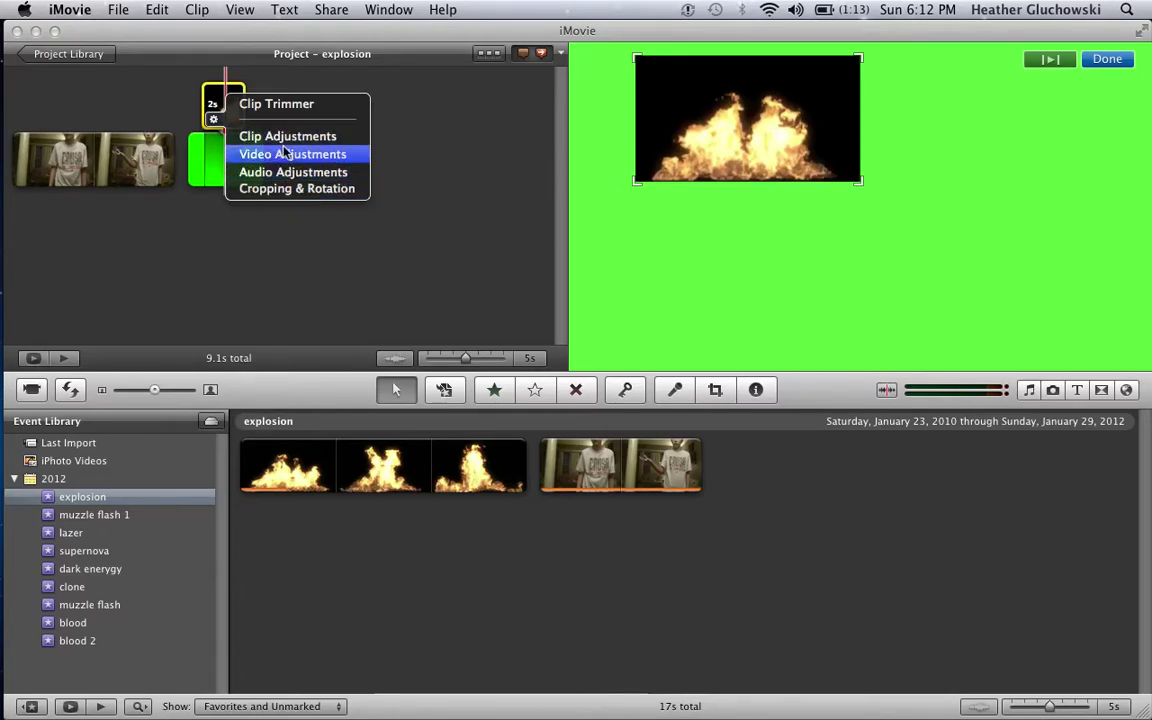
left_click(287, 155)
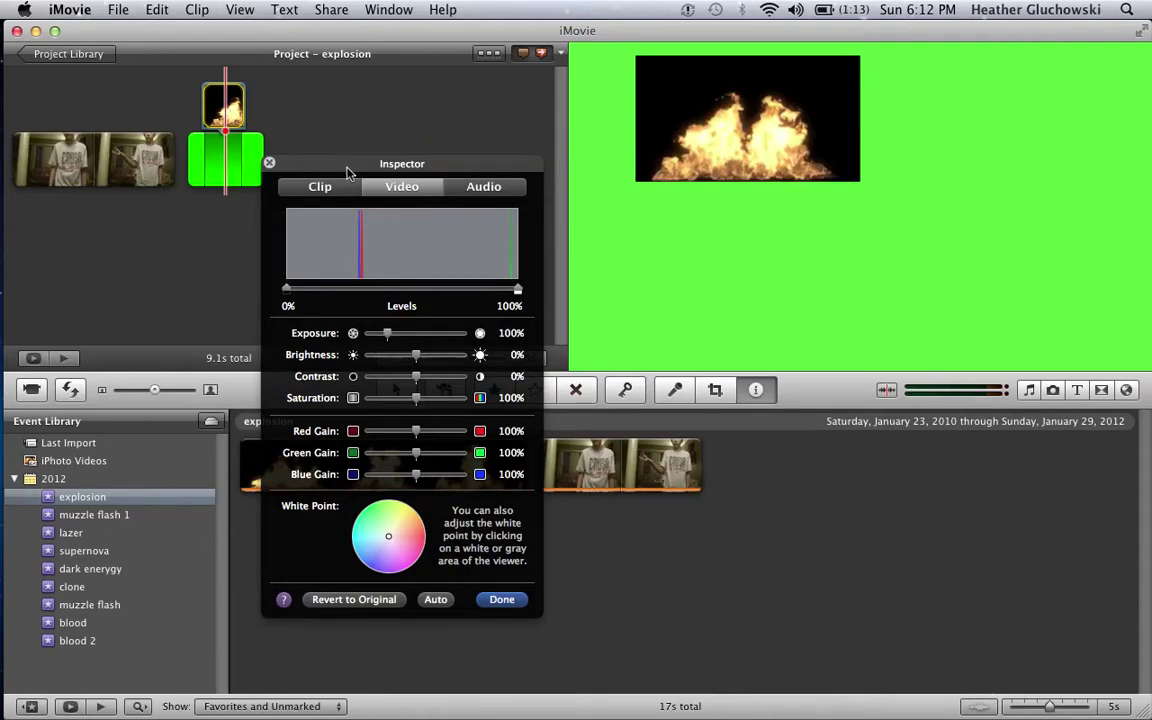
Give the fire overlay the Raster video effect from its Clip settings.
left_click(322, 187)
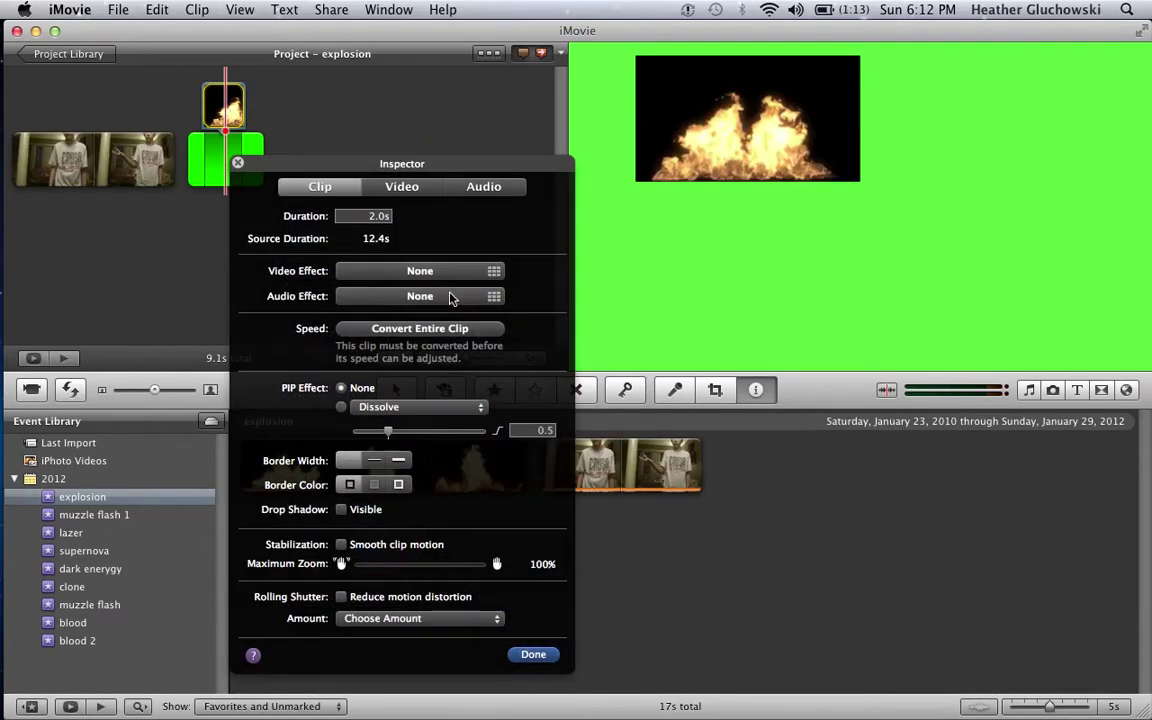
left_click(494, 272)
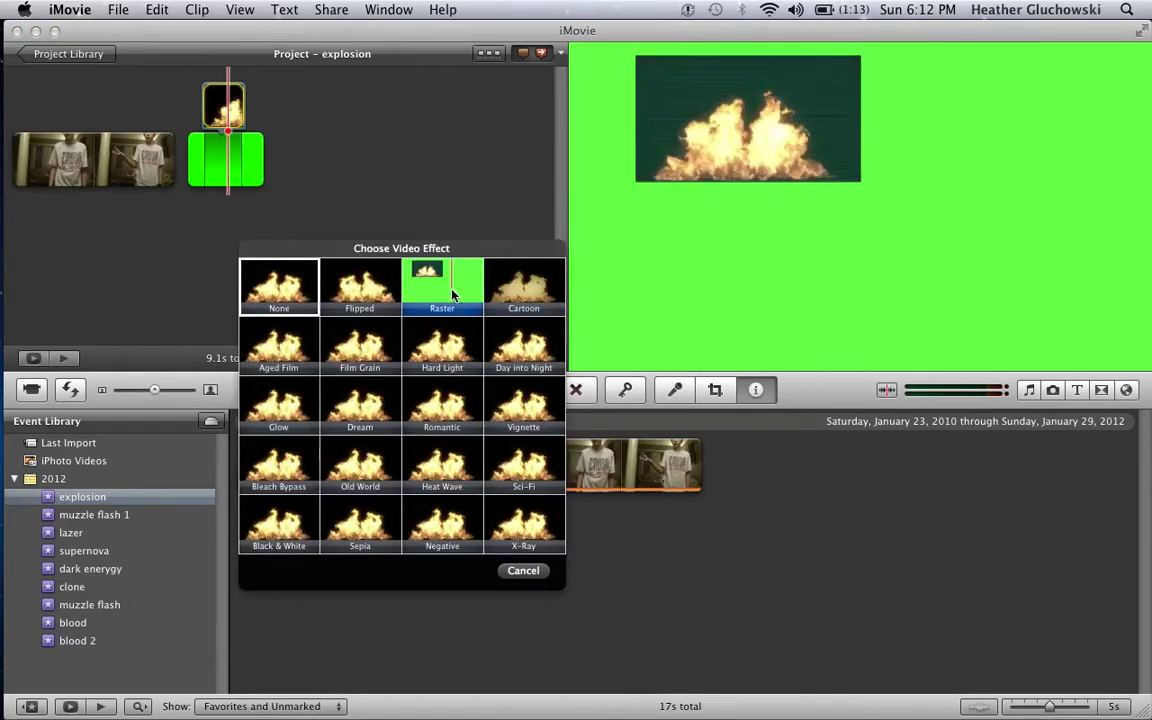
left_click(458, 313)
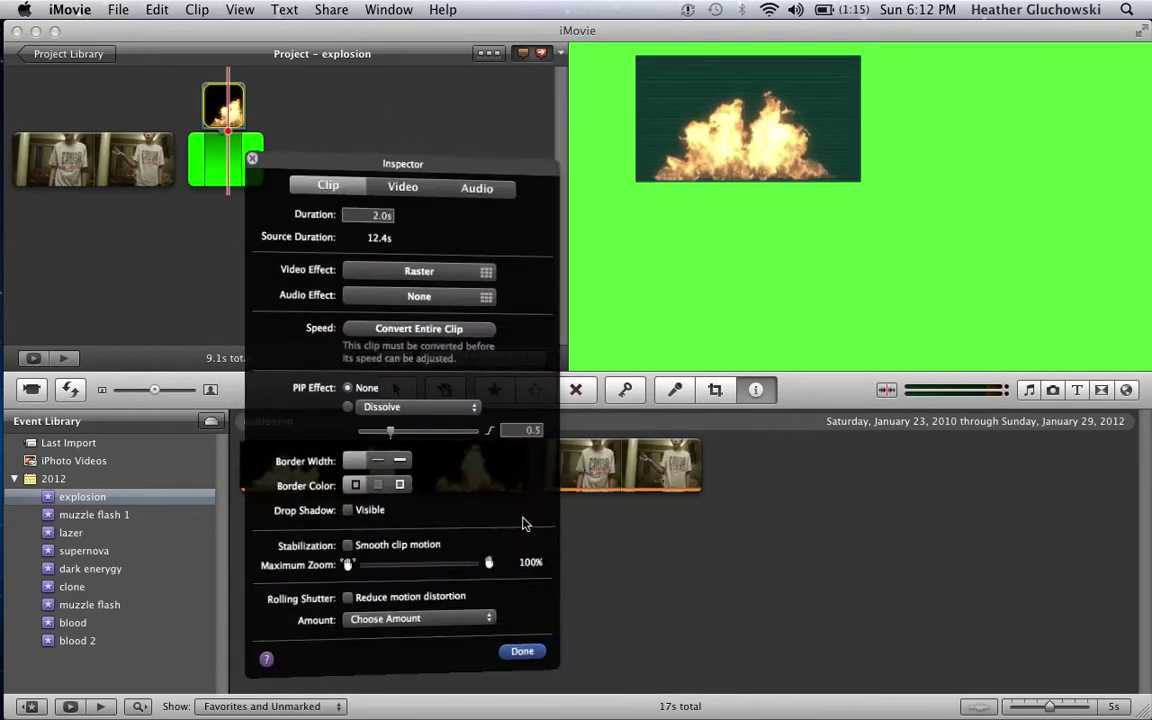
left_click(533, 655)
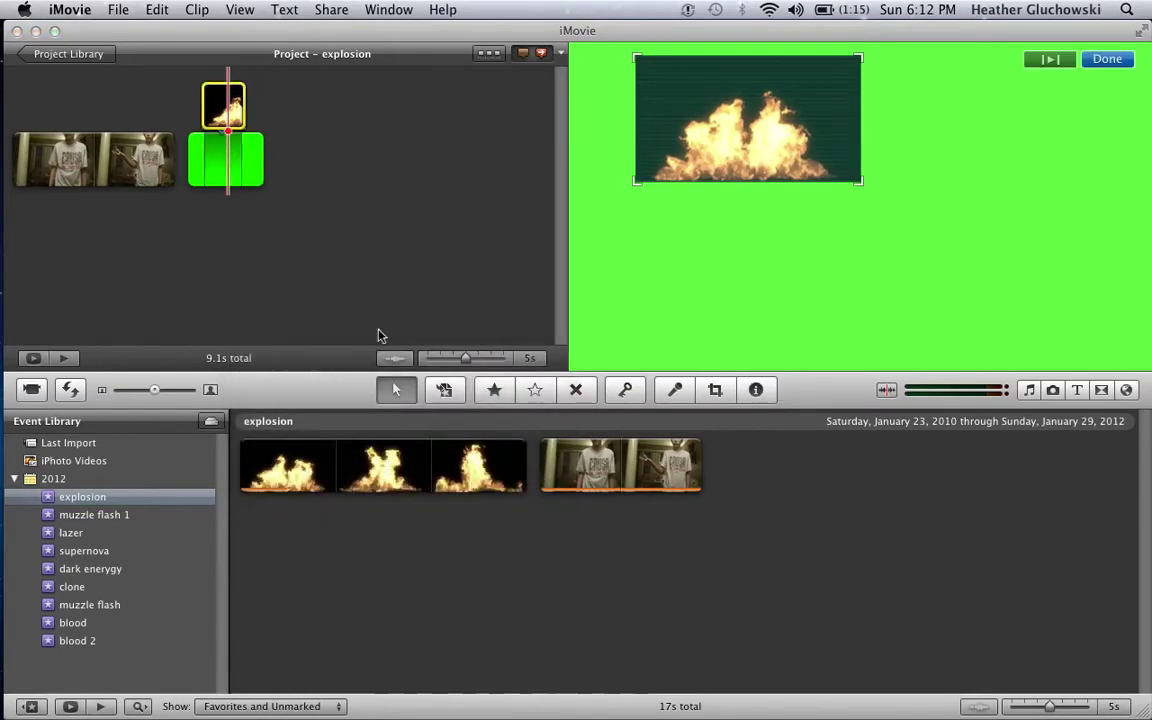
Set the green clip's Red and Blue Gain to 0% and Green Gain to about 6%.
double_click(255, 180)
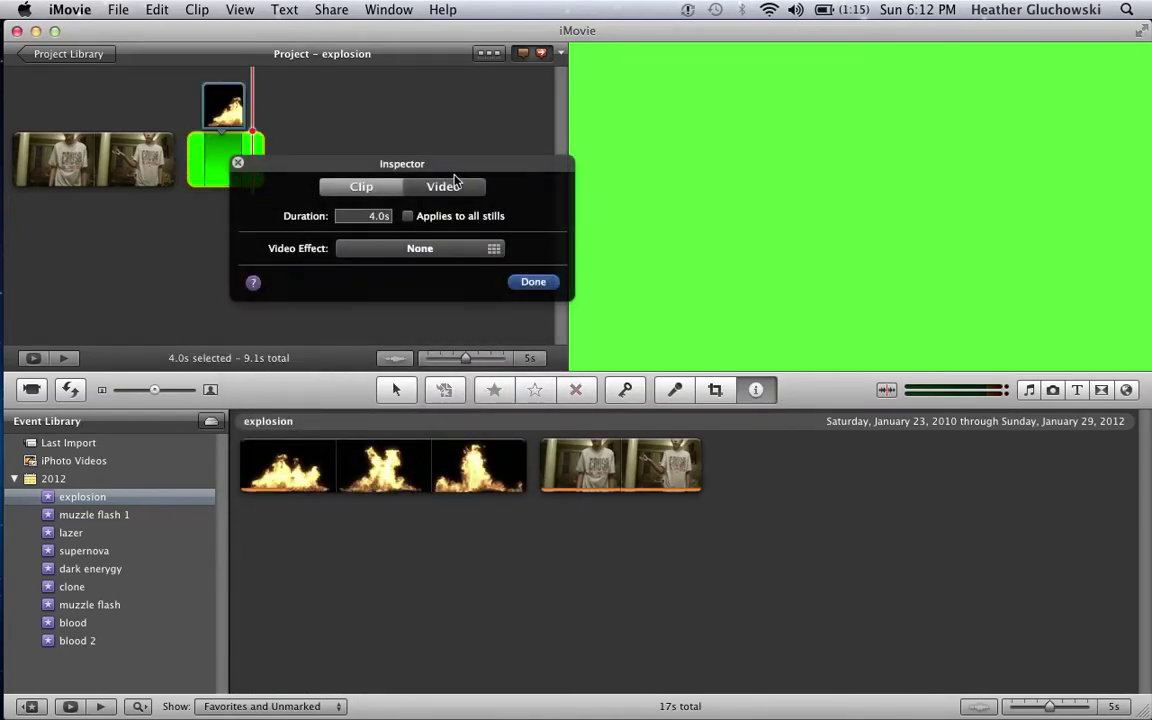
left_click(452, 185)
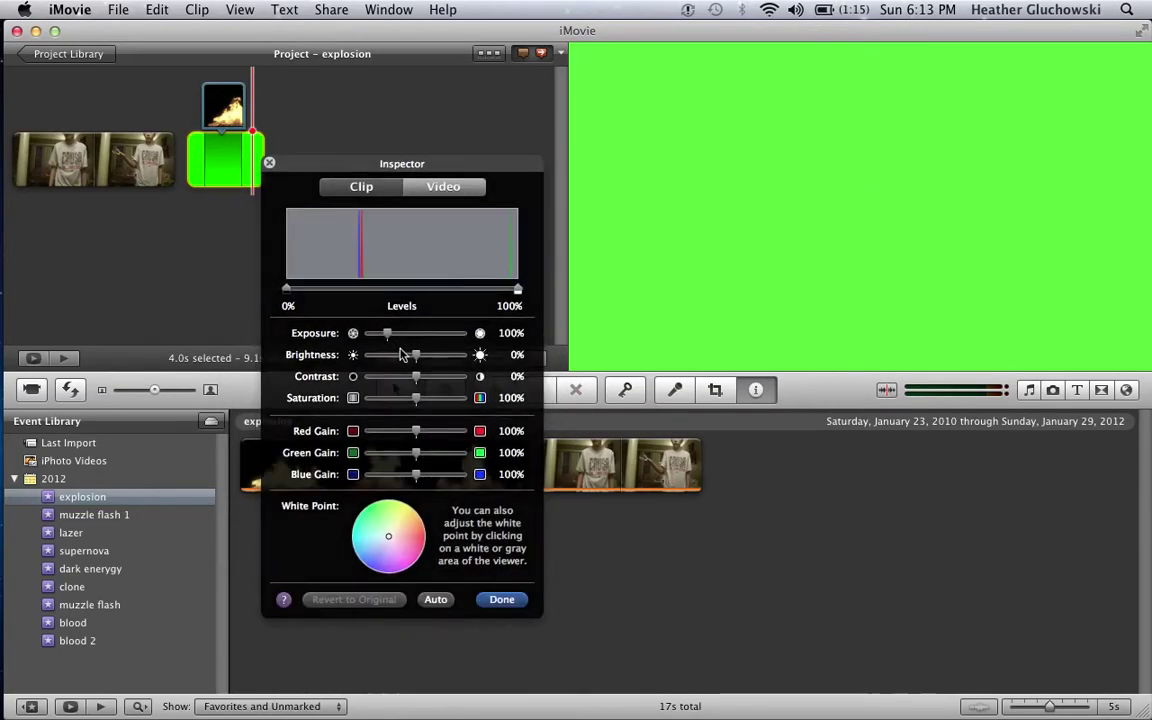
left_click_drag(416, 431, 335, 428)
mouse_move(418, 480)
left_mouse_down()
mouse_move(356, 478)
mouse_move(371, 455)
mouse_move(389, 458)
left_mouse_up()
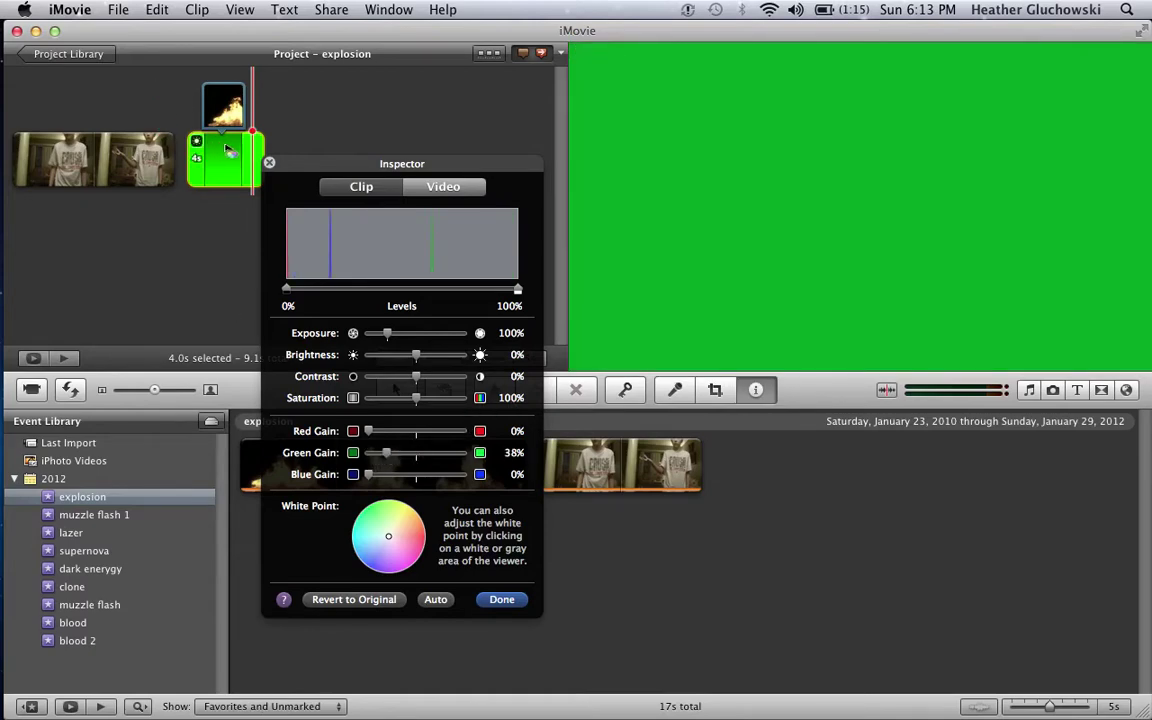
mouse_move(225, 160)
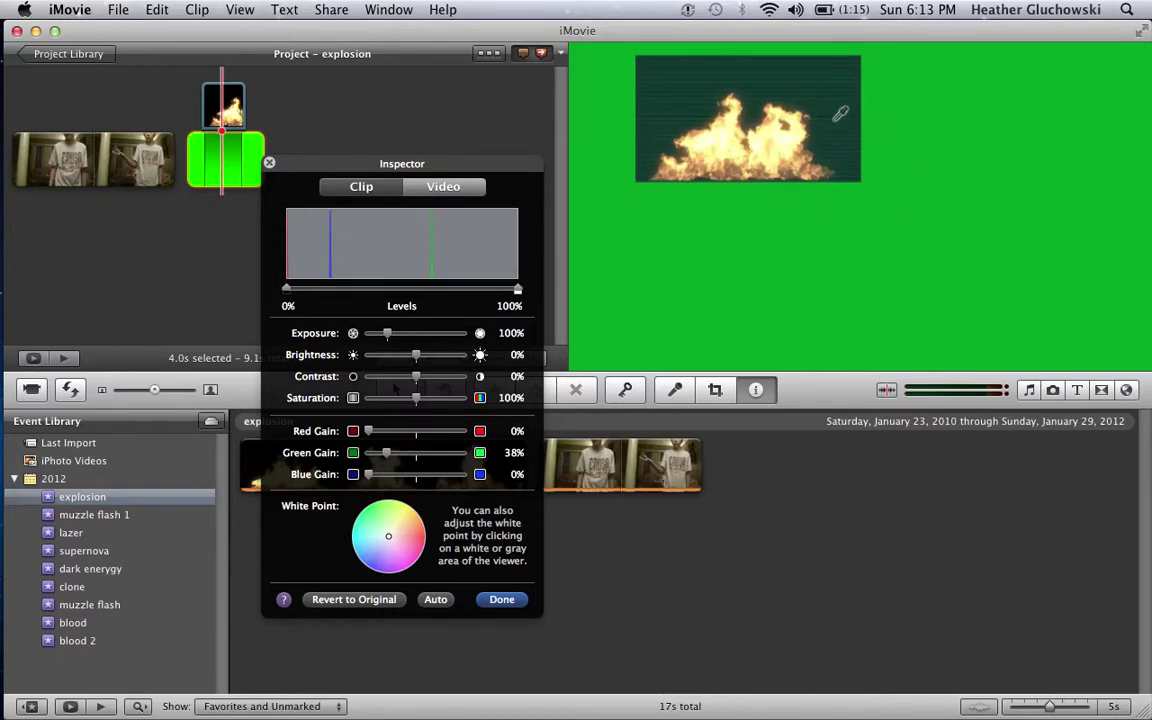
left_click(376, 456)
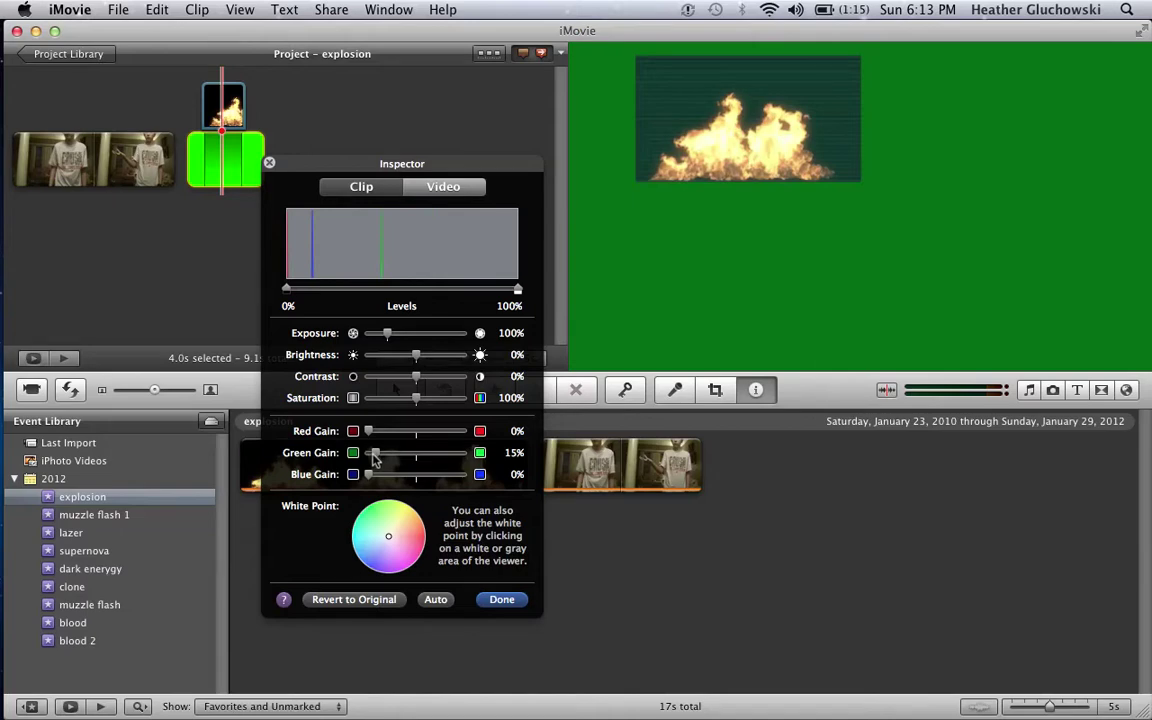
left_click_drag(373, 455, 370, 457)
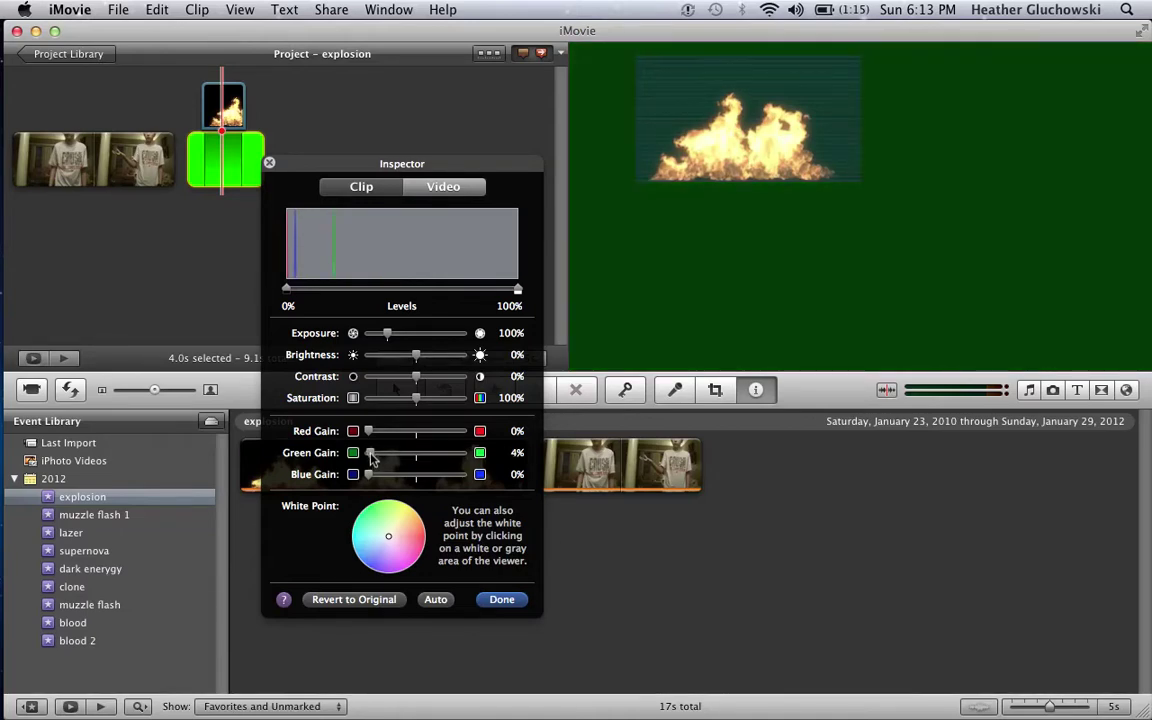
left_click_drag(371, 457, 372, 457)
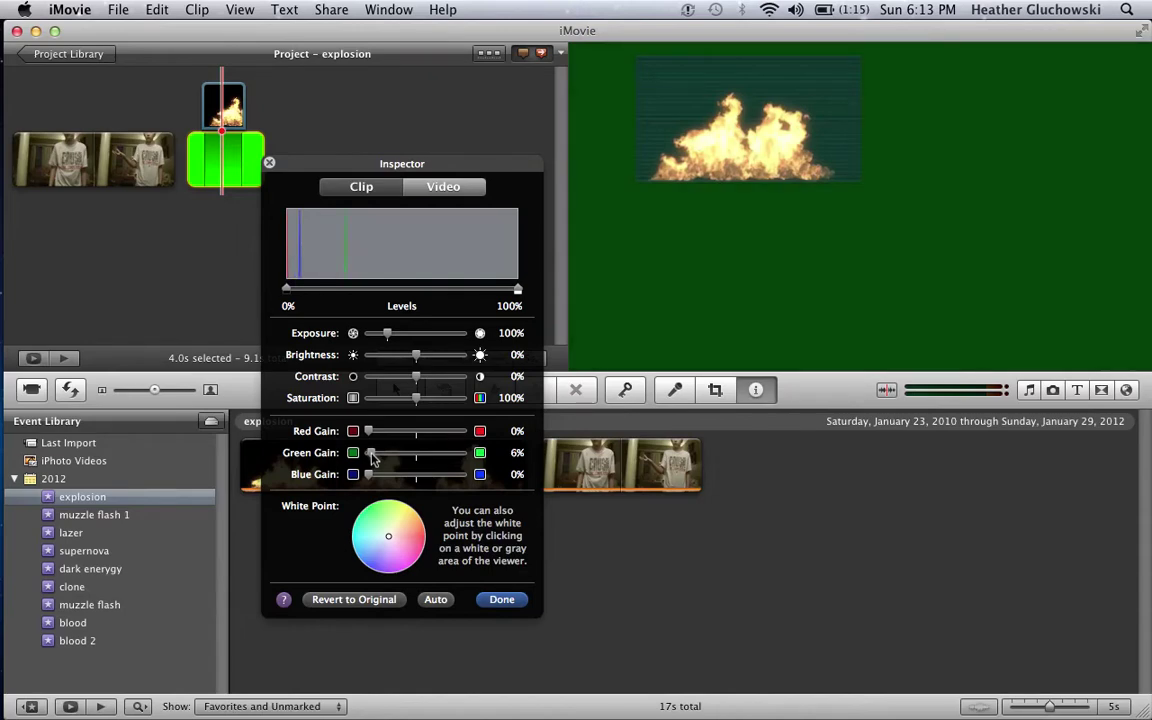
left_click(501, 599)
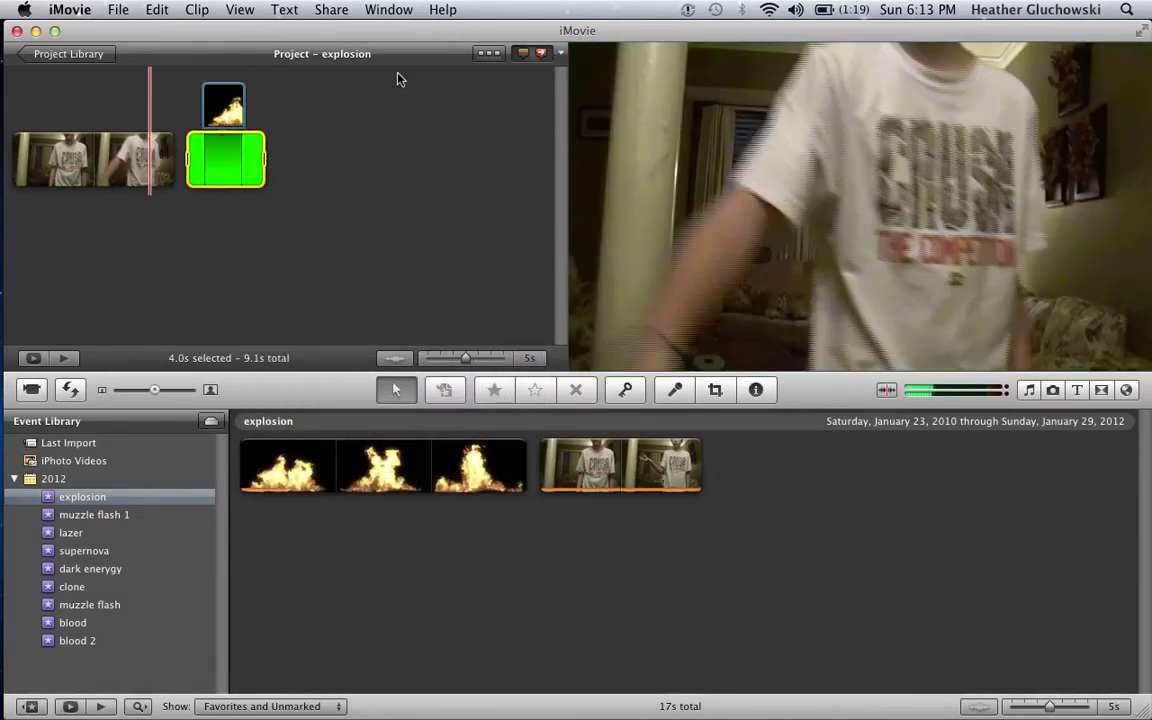
Export the project at Large size as 'fire' to the Desktop.
left_click(338, 9)
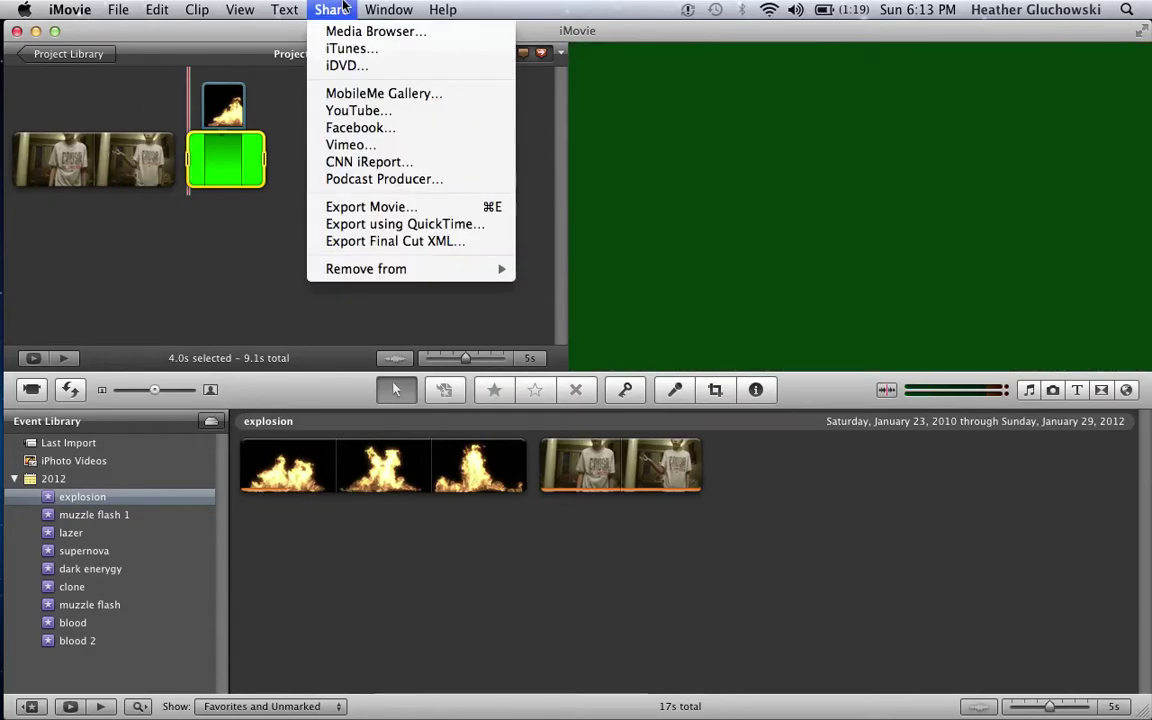
left_click(368, 210)
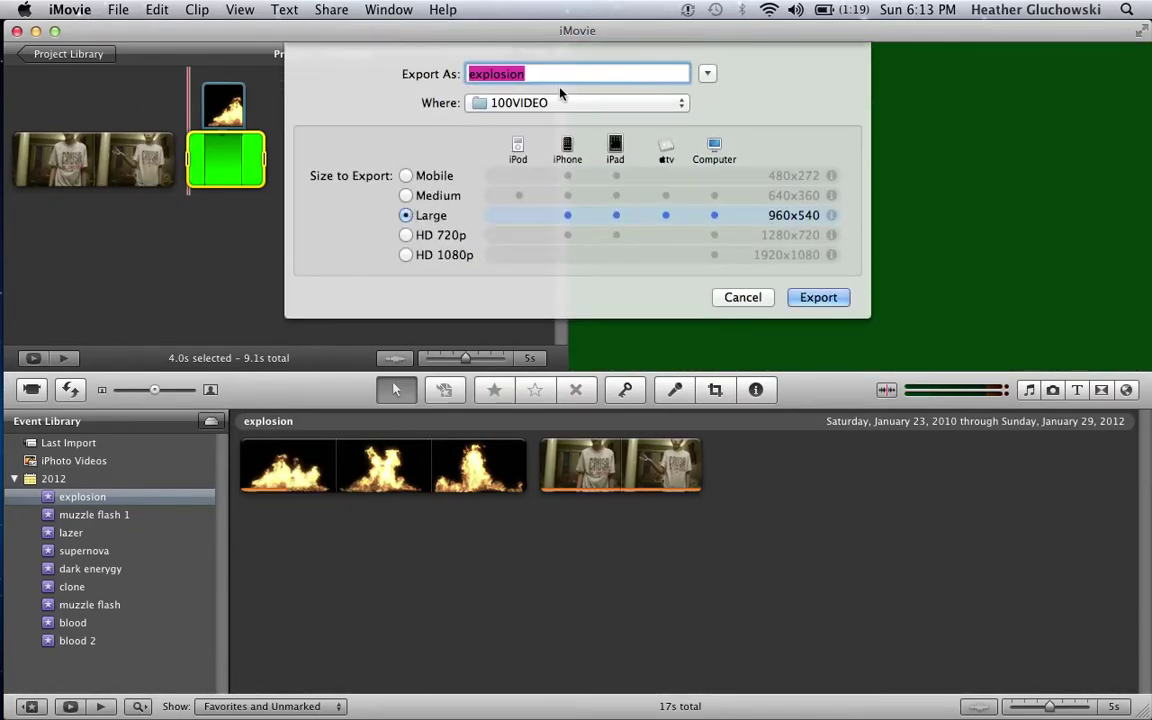
left_click(545, 104)
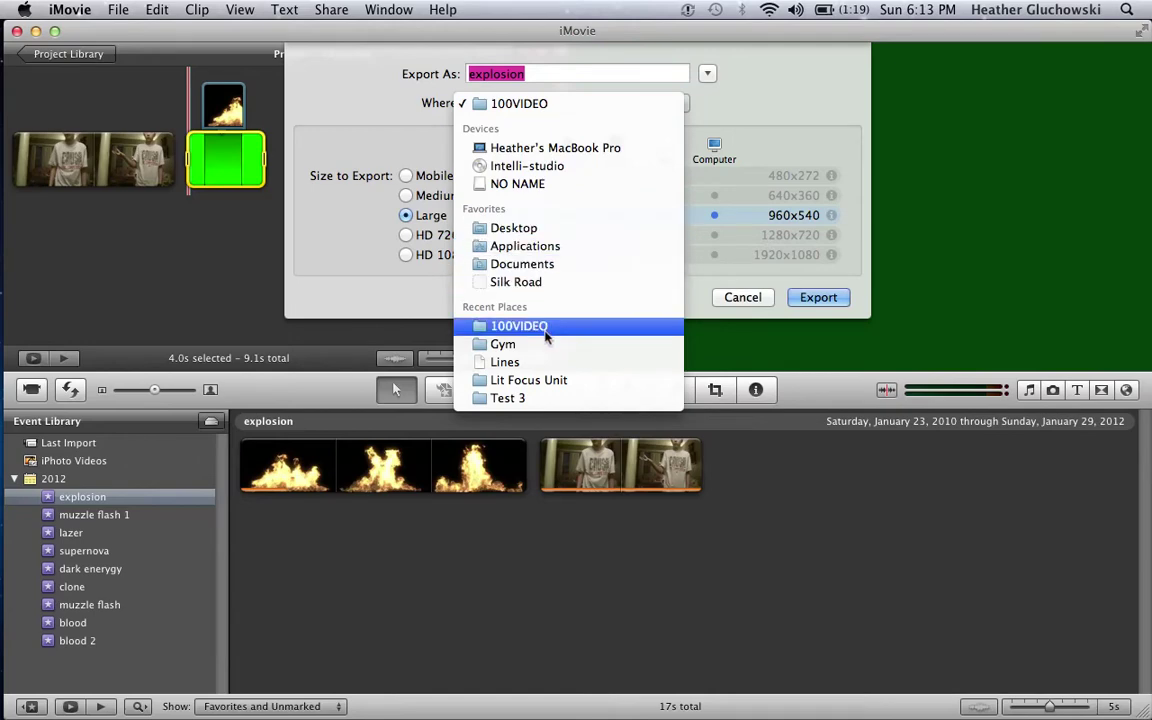
left_click(500, 227)
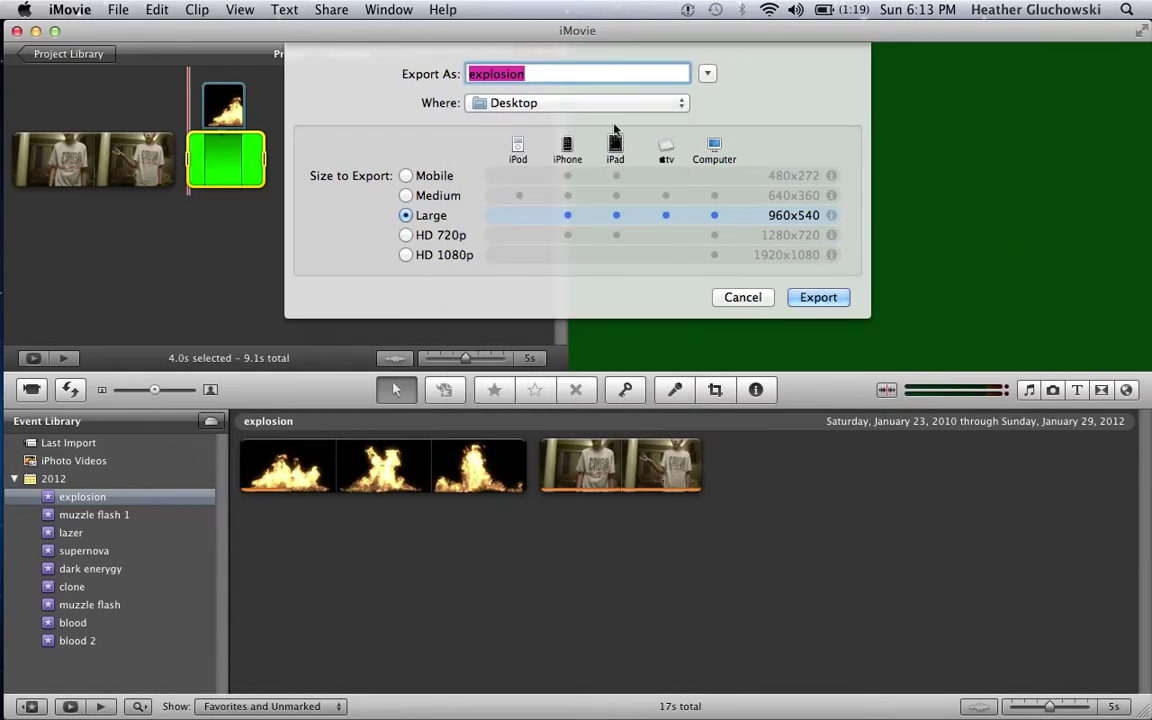
type("fire")
left_click(795, 294)
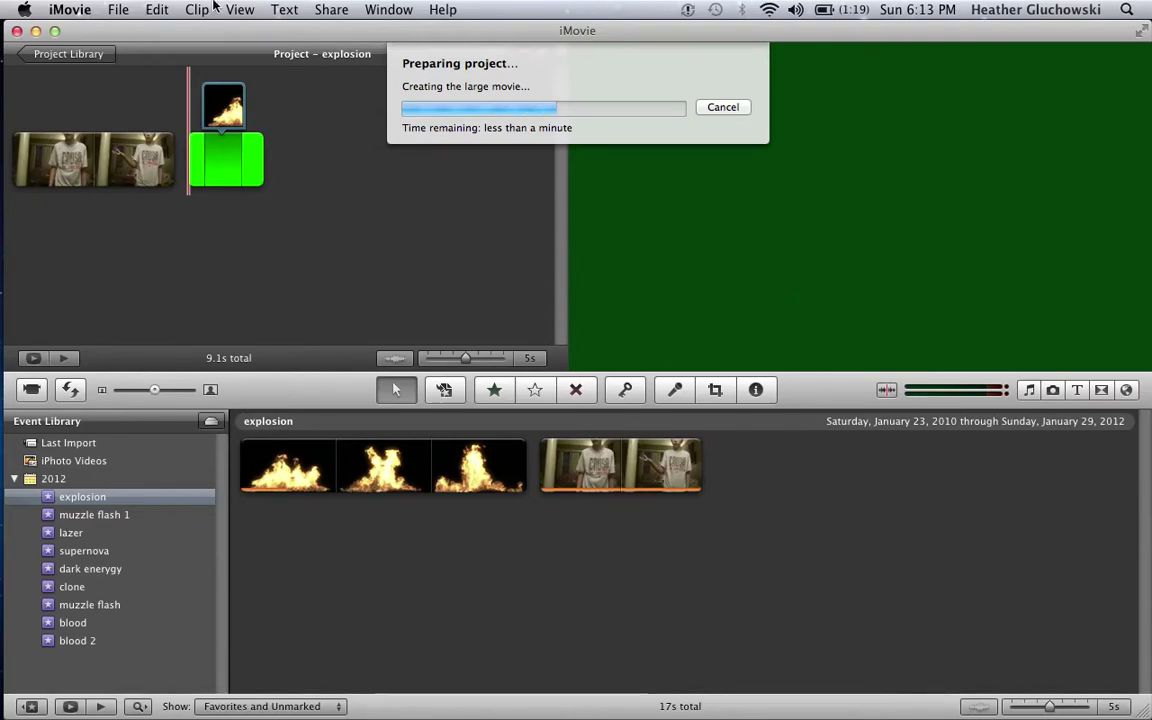
Close the stray menu and move the iMovie window aside to reveal the desktop.
left_click(72, 9)
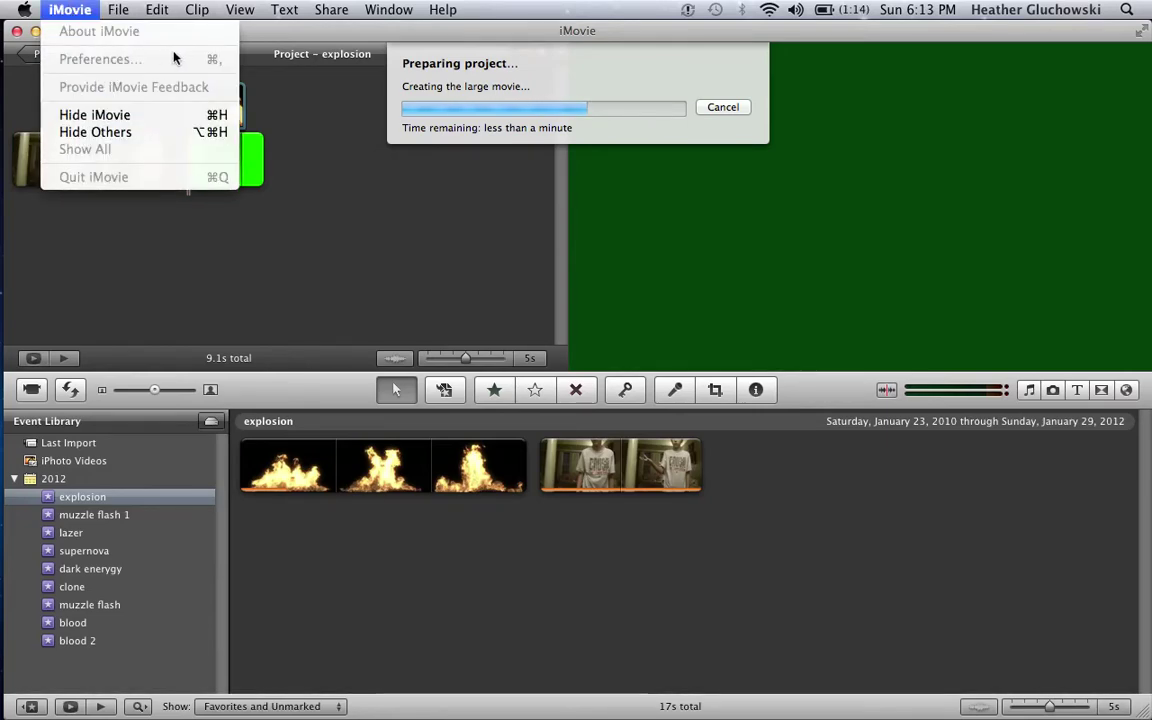
left_click(388, 205)
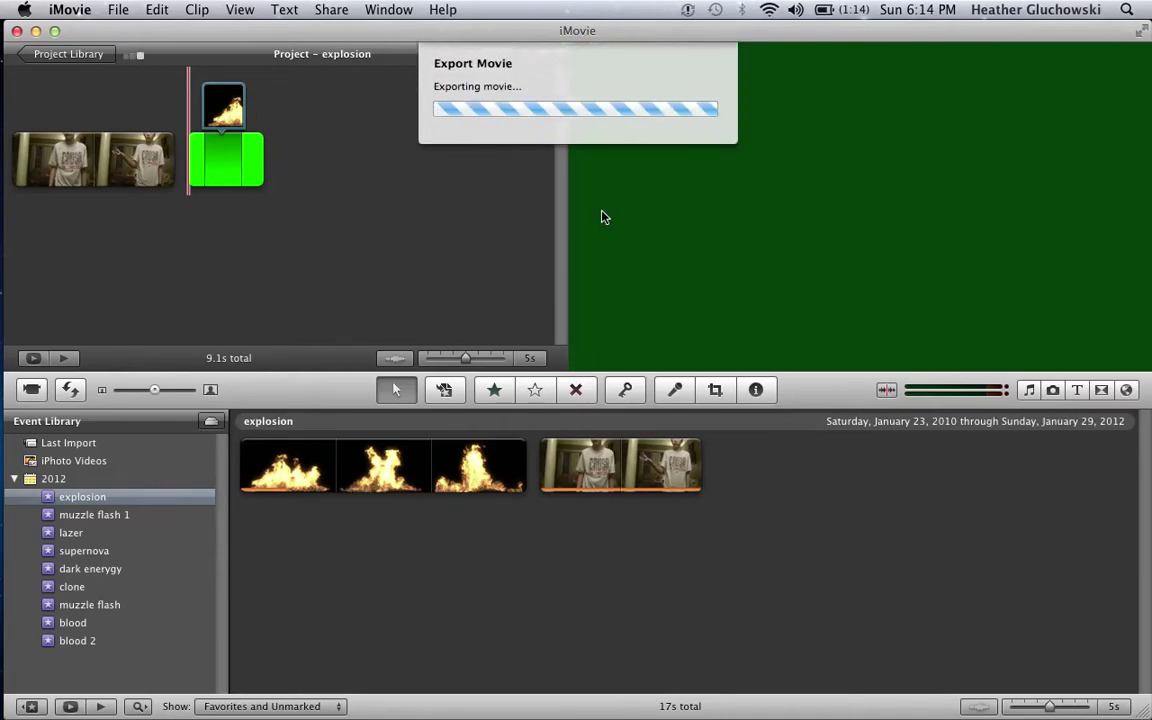
mouse_move(322, 31)
left_mouse_down()
mouse_move(424, 44)
mouse_move(778, 545)
mouse_move(920, 447)
mouse_move(956, 393)
left_mouse_up()
Import fire.m4v from the Desktop into the 'explosion' event and enlarge the iMovie window.
left_click_drag(1042, 271, 164, 315)
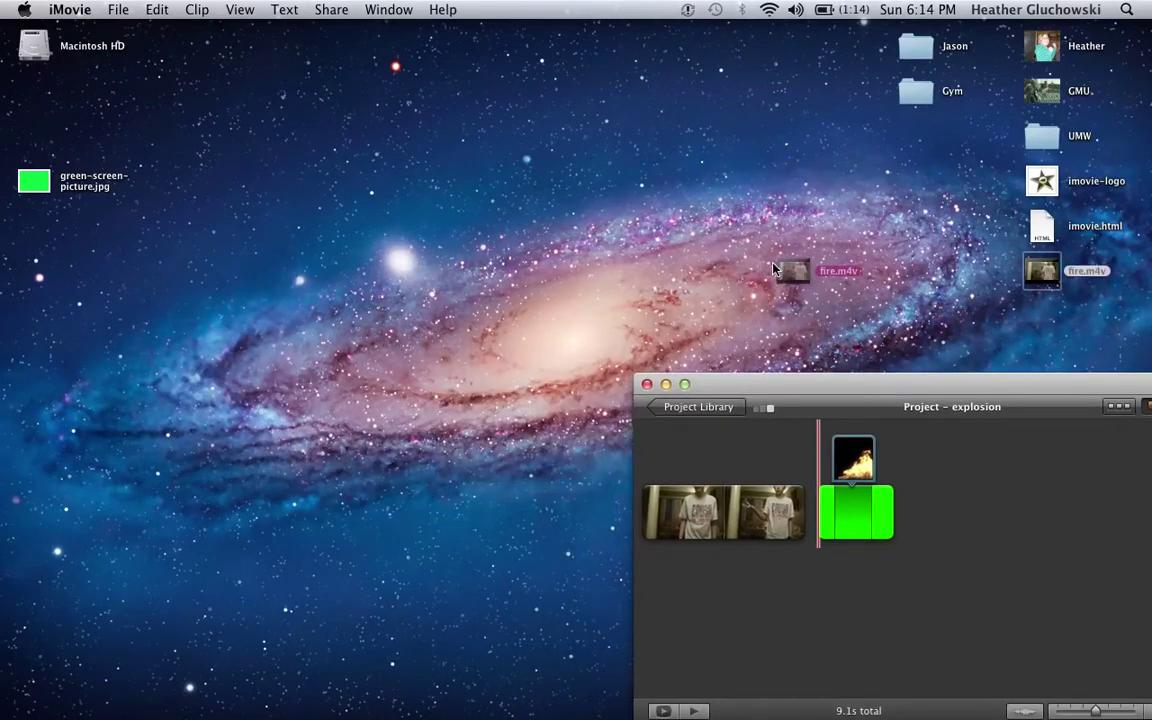
mouse_move(745, 382)
left_mouse_down()
mouse_move(561, 72)
mouse_move(580, 40)
mouse_move(449, 104)
mouse_move(484, 74)
left_mouse_up()
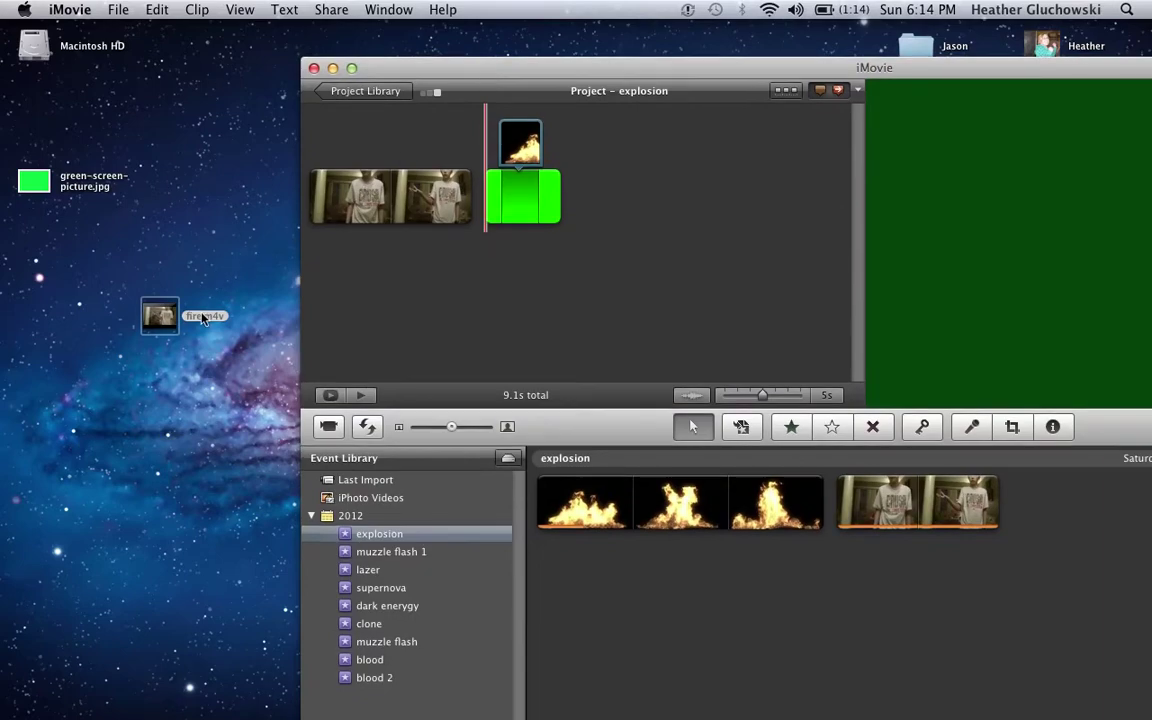
left_click_drag(166, 316, 372, 533)
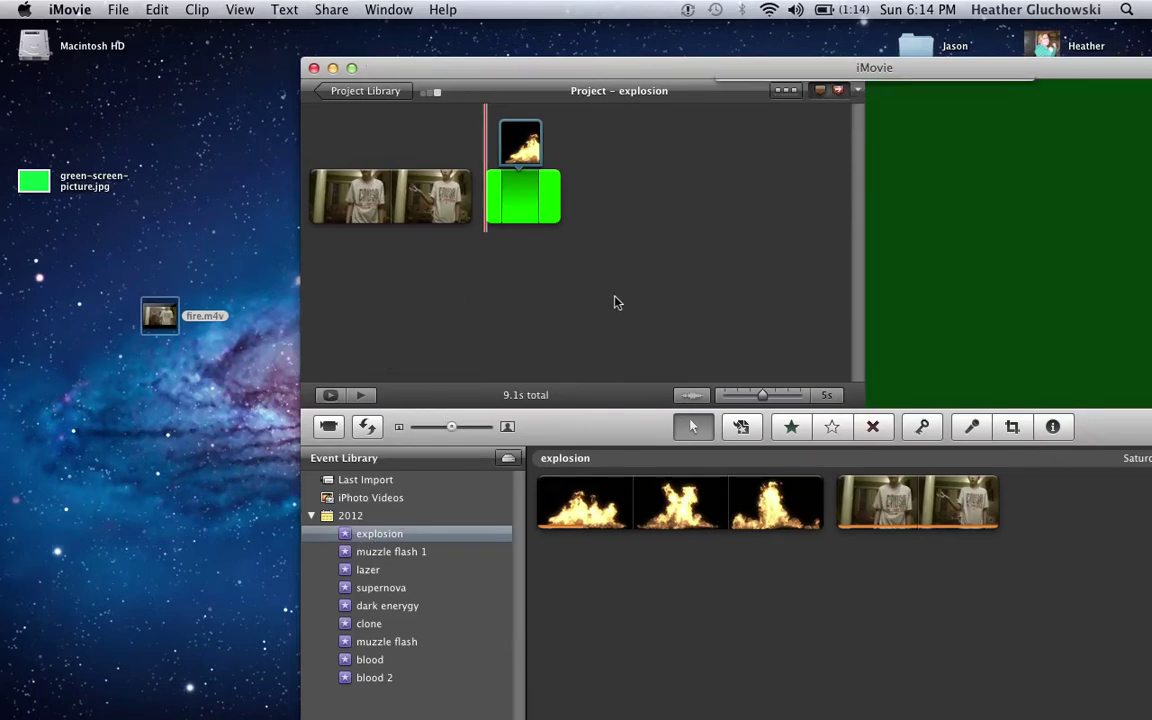
left_click(351, 68)
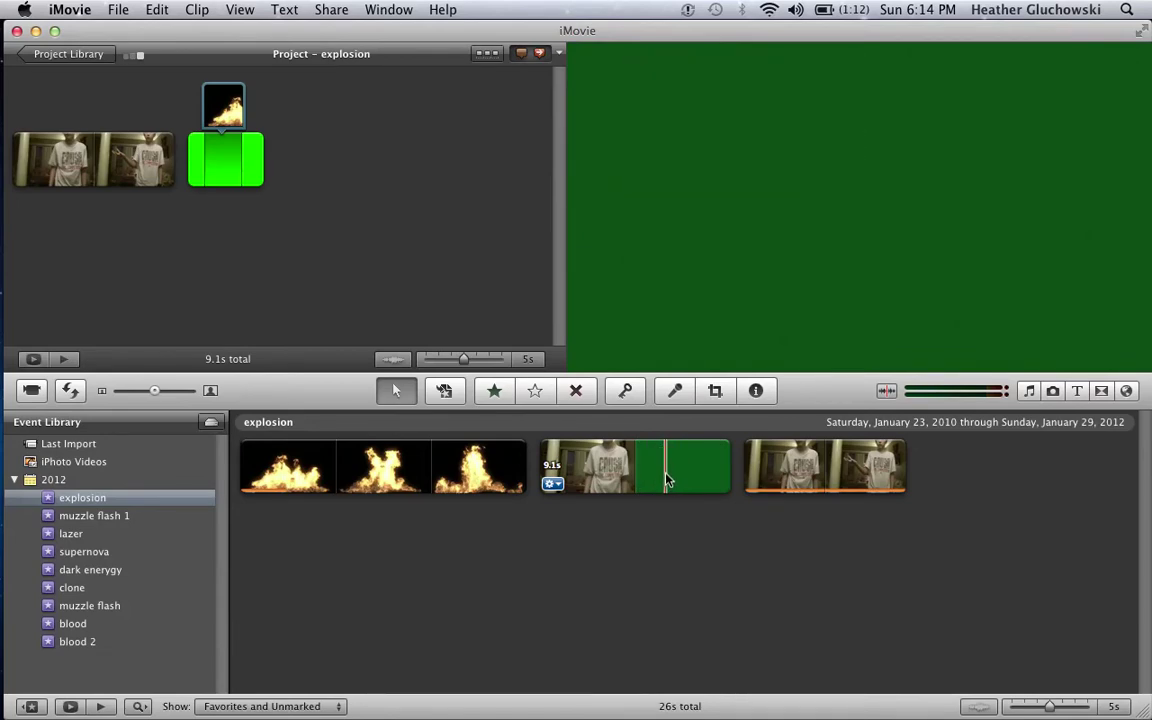
Select about 1.8 seconds of green-background flames in the fire clip and drop them on the boy's video.
left_click_drag(665, 476, 675, 478)
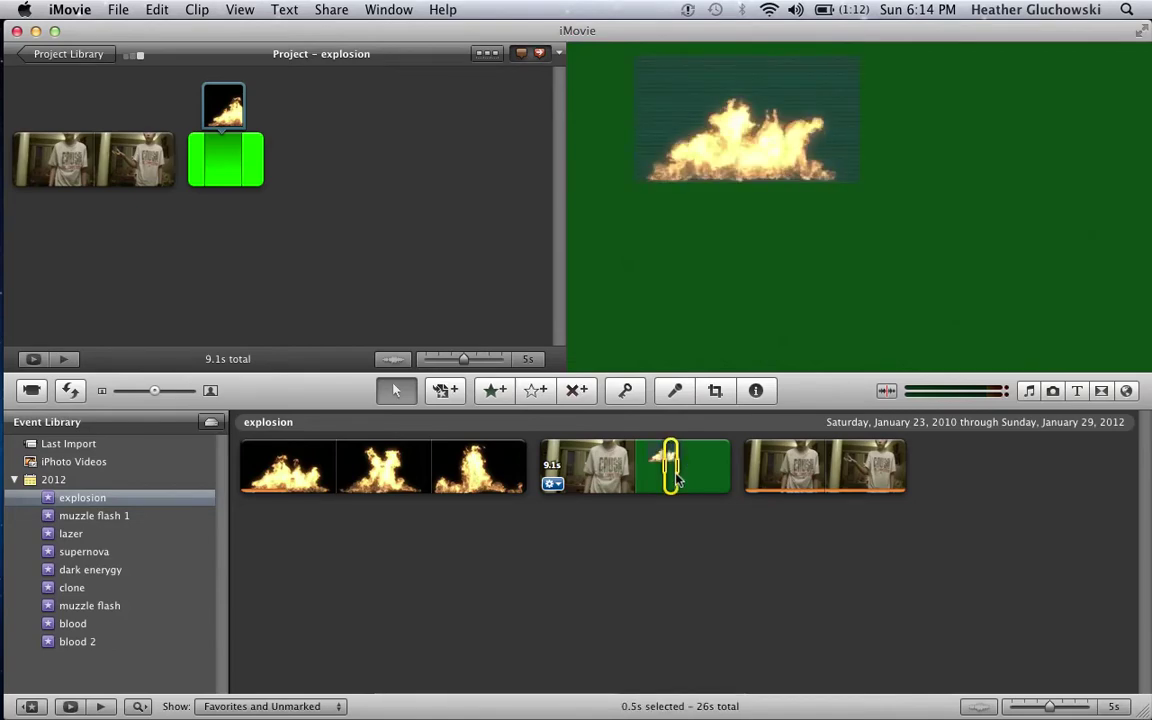
left_click(670, 535)
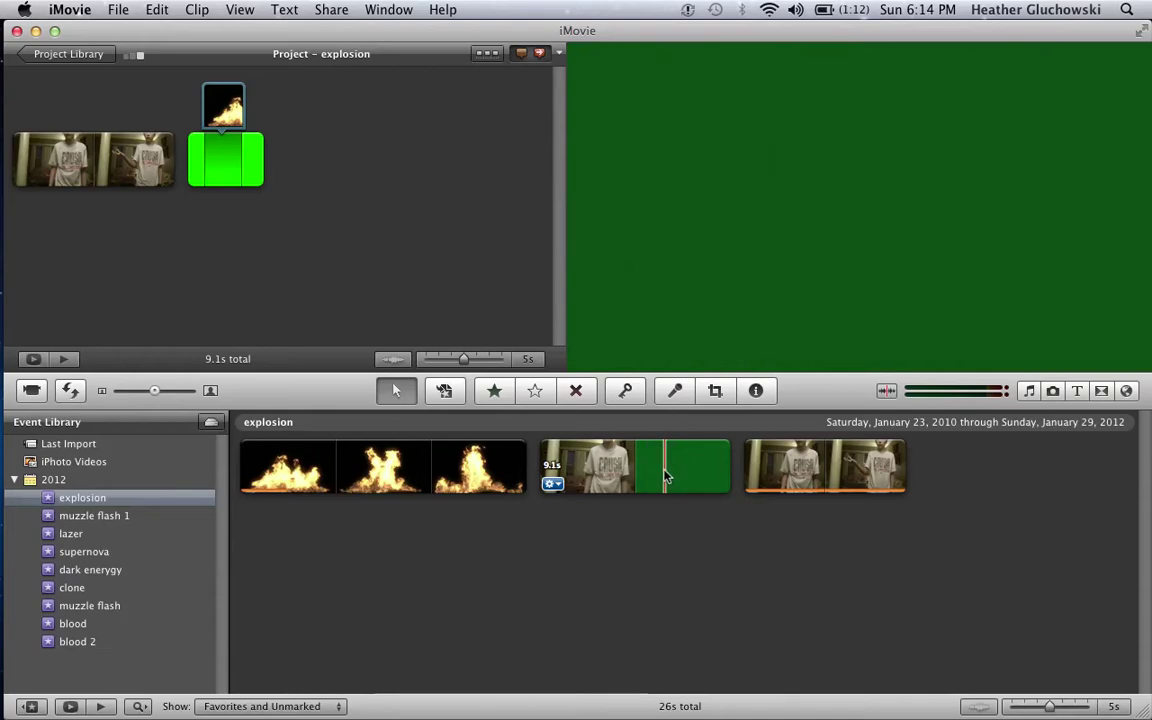
left_click_drag(670, 476, 700, 474)
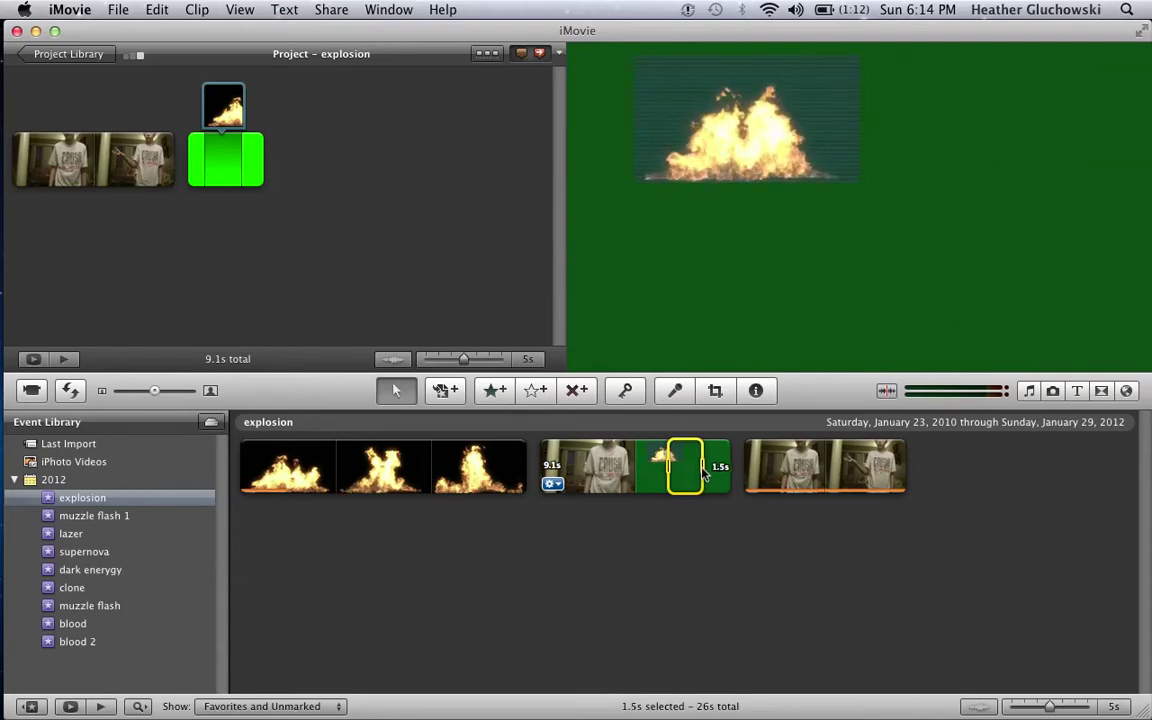
mouse_move(700, 474)
left_mouse_down()
mouse_move(713, 474)
mouse_move(42, 133)
mouse_move(45, 142)
left_mouse_up()
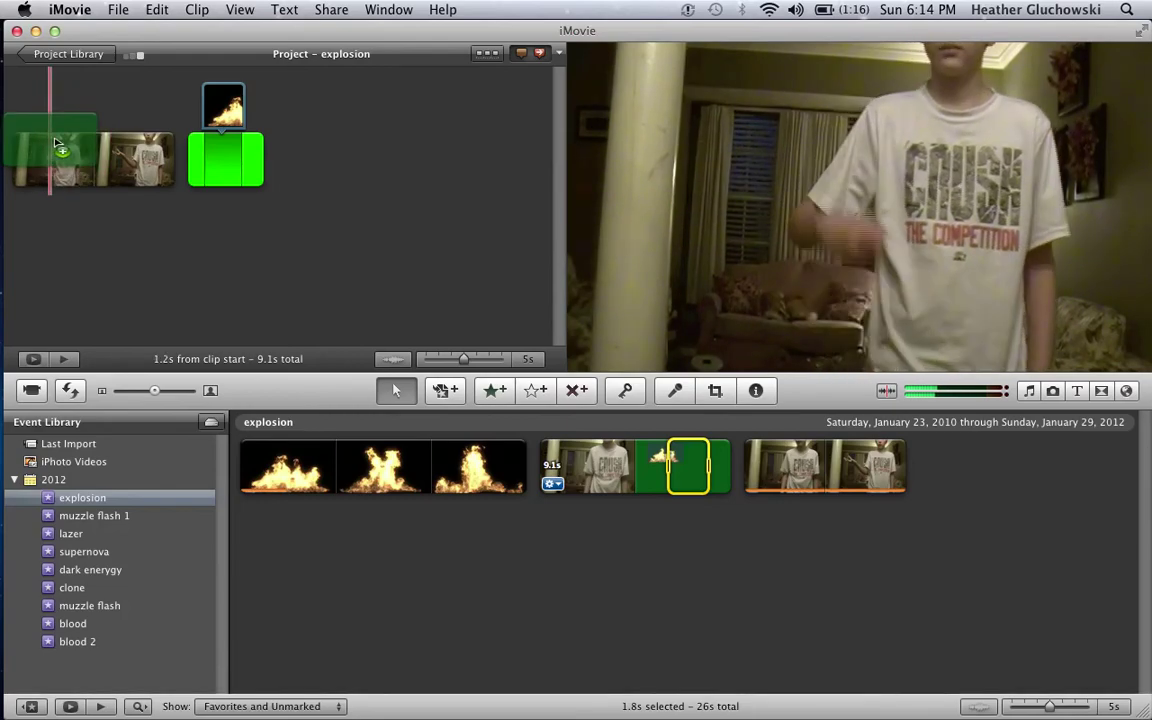
left_click_drag(45, 142, 64, 143)
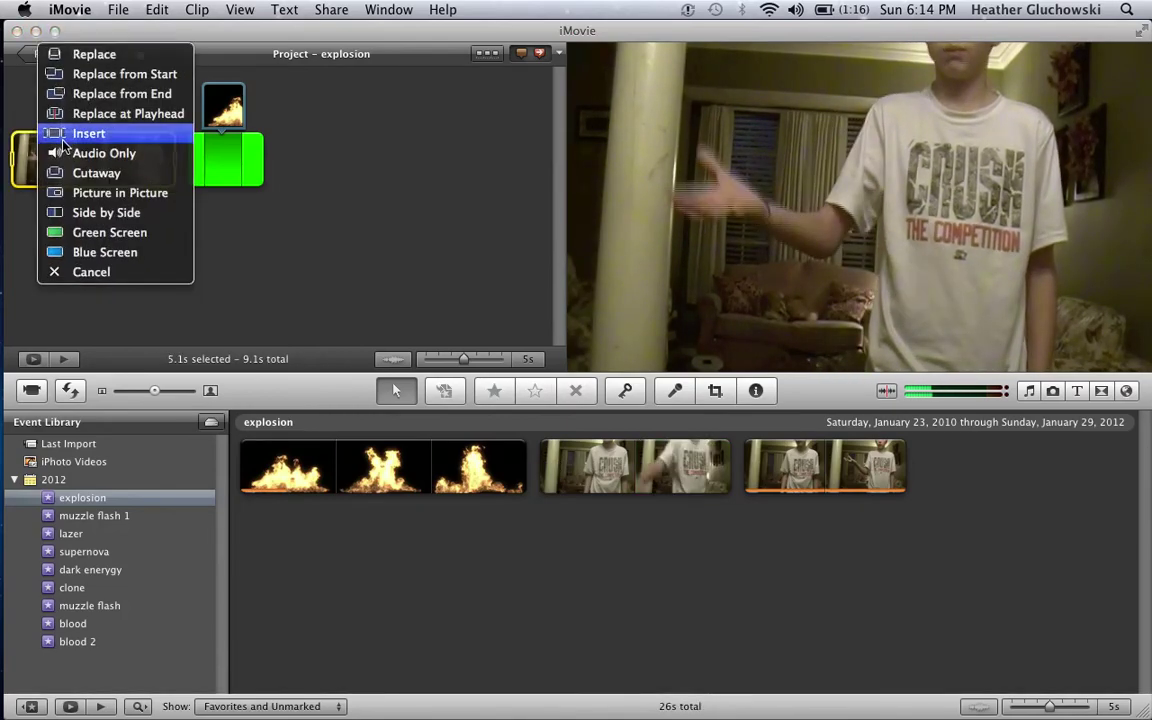
Overlay the flames as a Green Screen on the boy's clip and preview the keyed result.
left_click(94, 231)
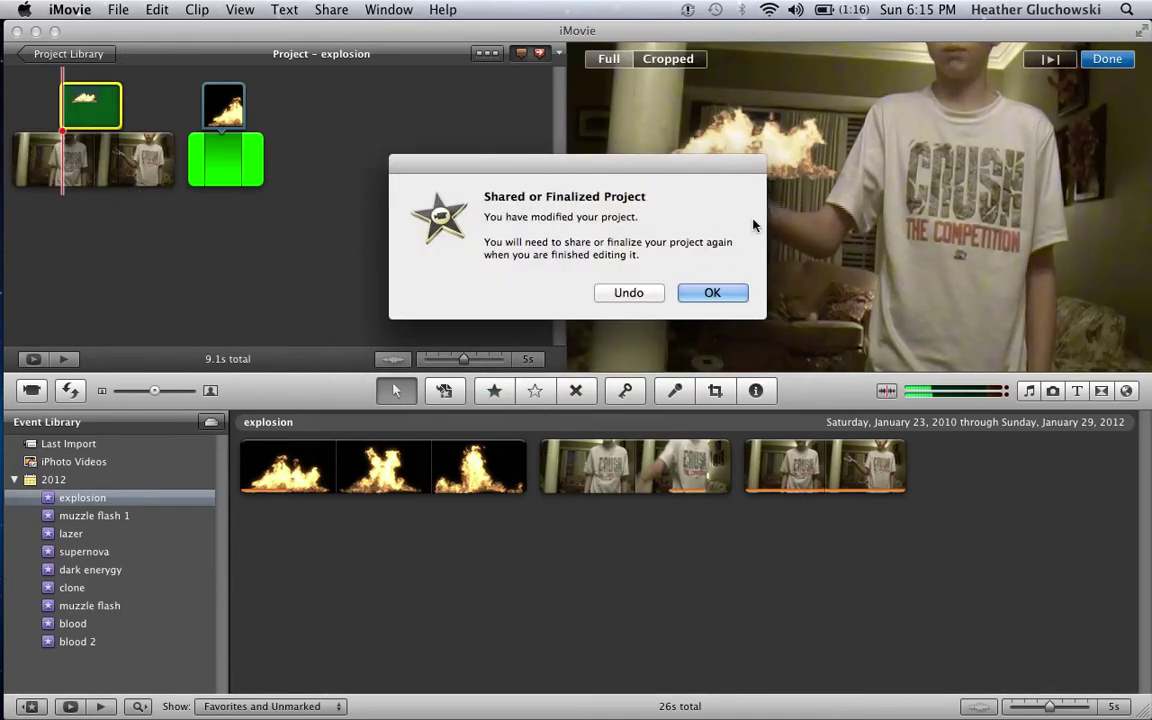
left_click(700, 292)
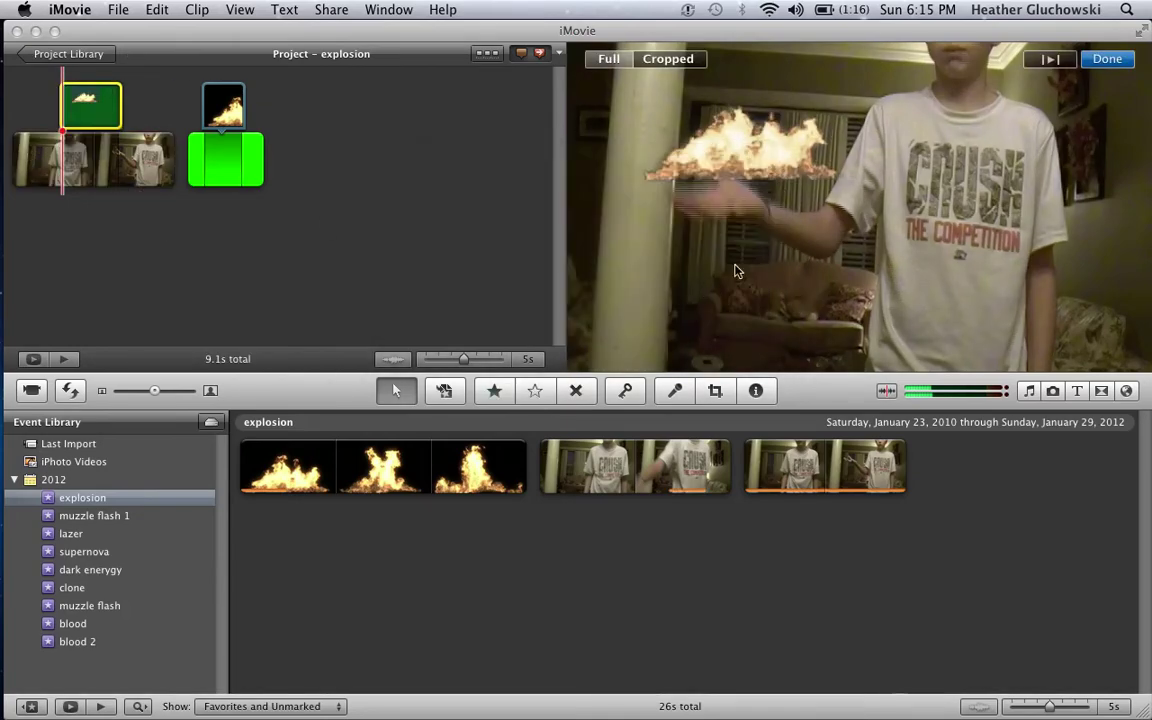
left_click(22, 146)
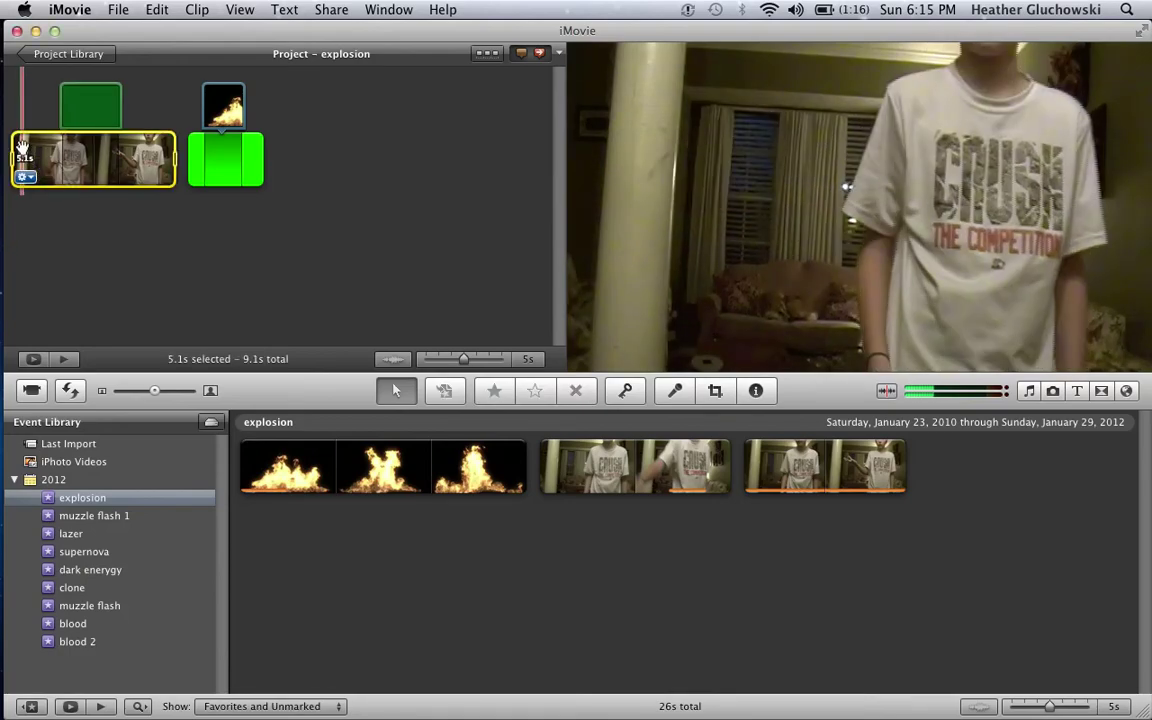
left_click(50, 245)
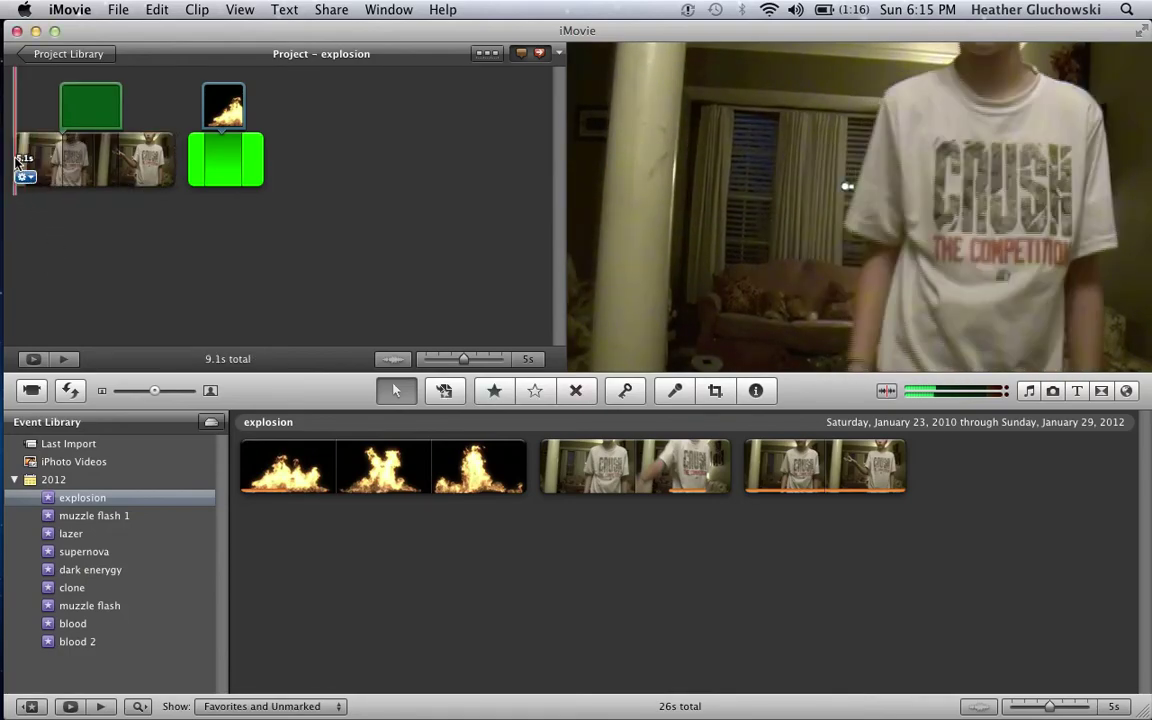
key("space")
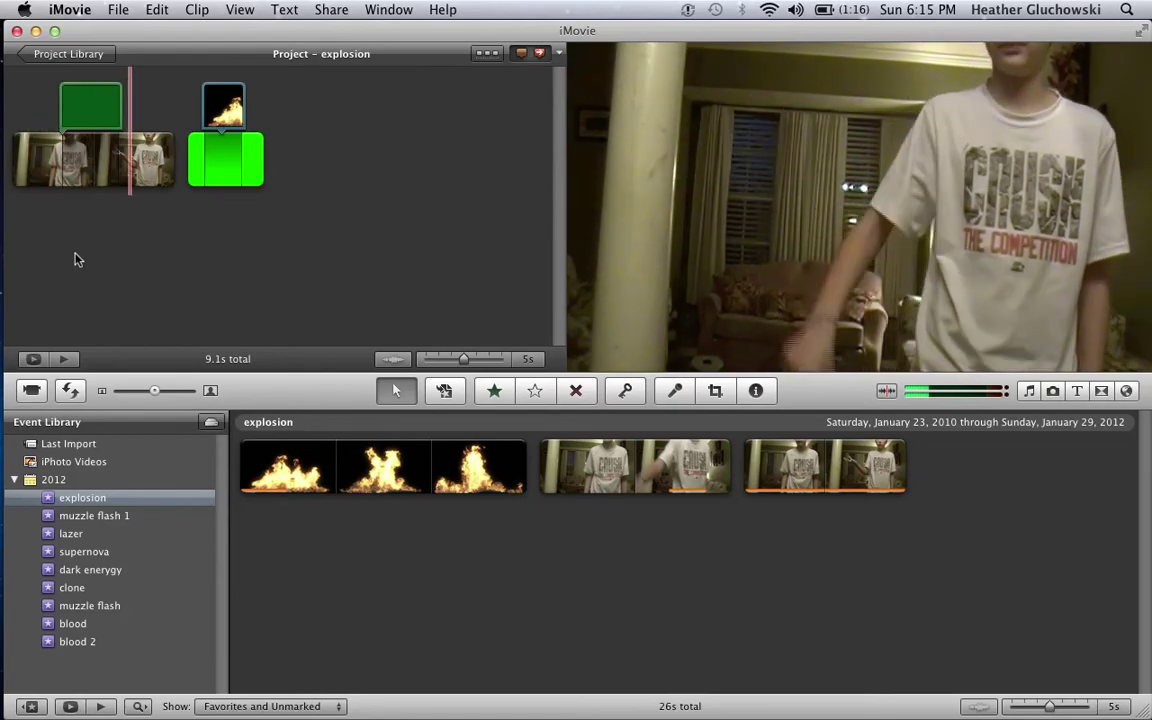
left_click(200, 158)
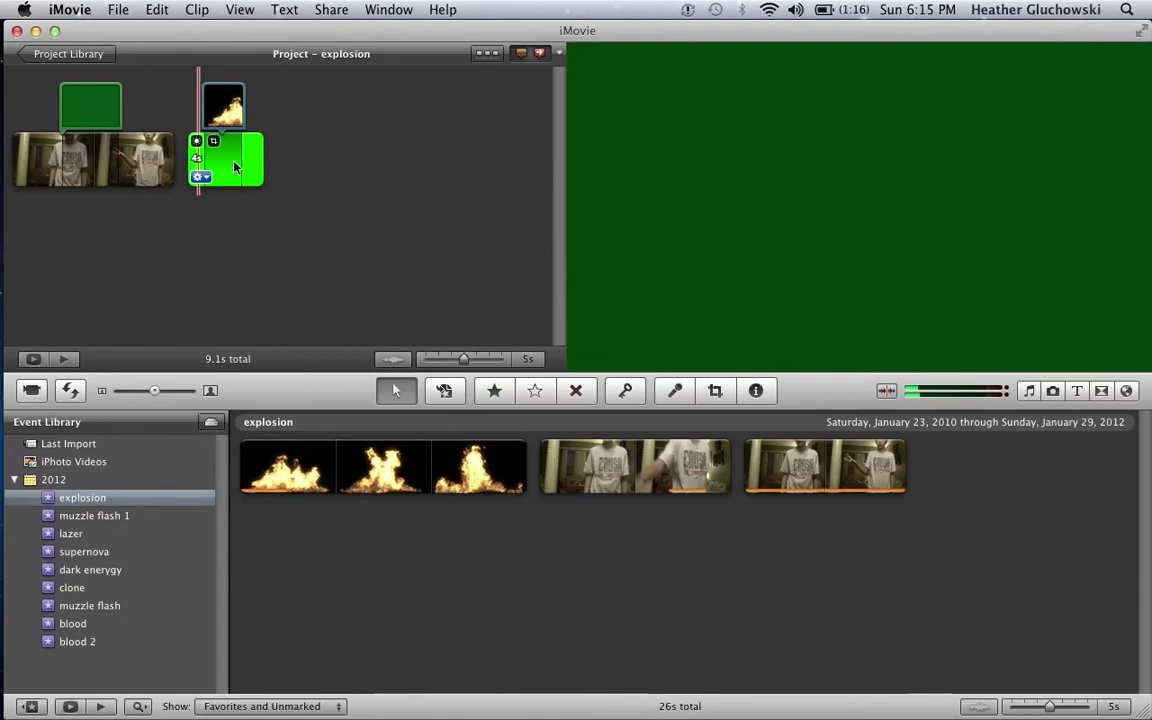
Delete the leftover green clip, replay the project from the start, and close iMovie.
key("space")
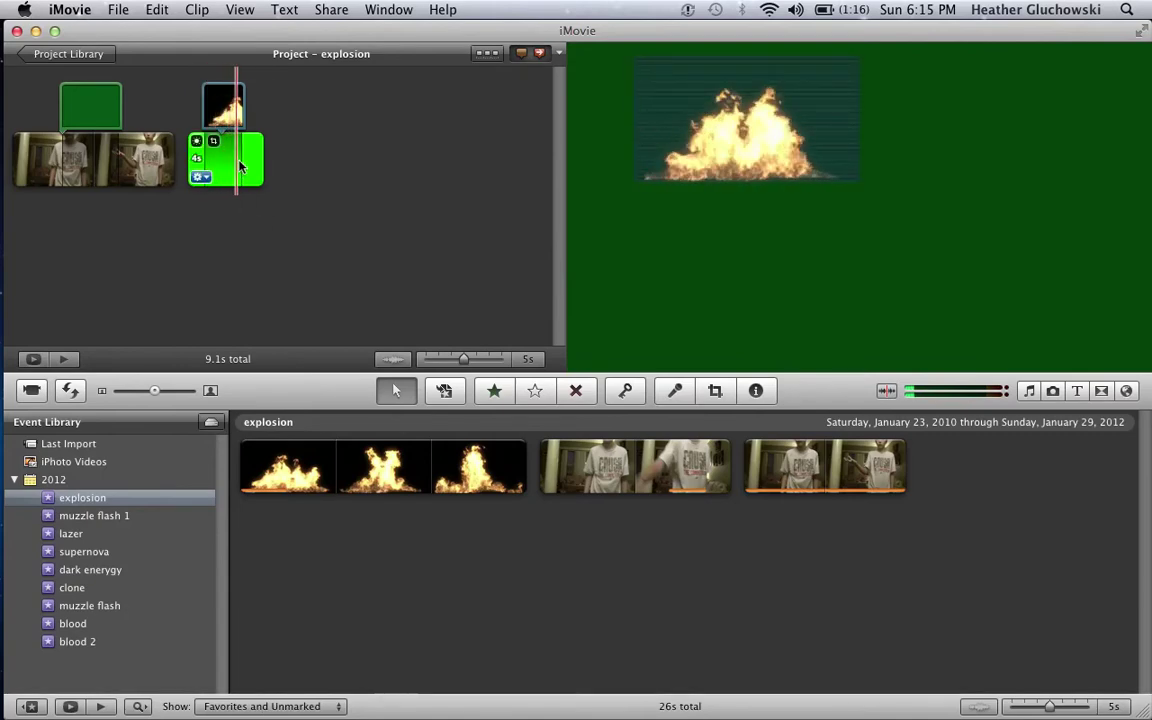
left_click(240, 167)
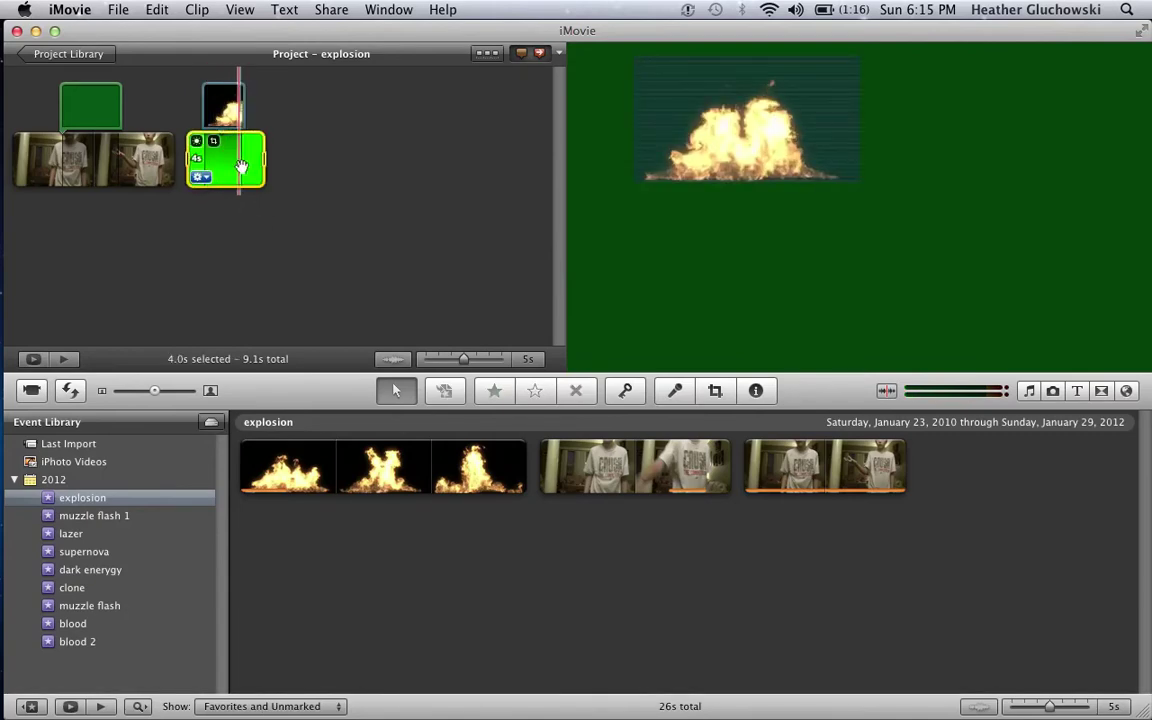
key("Delete")
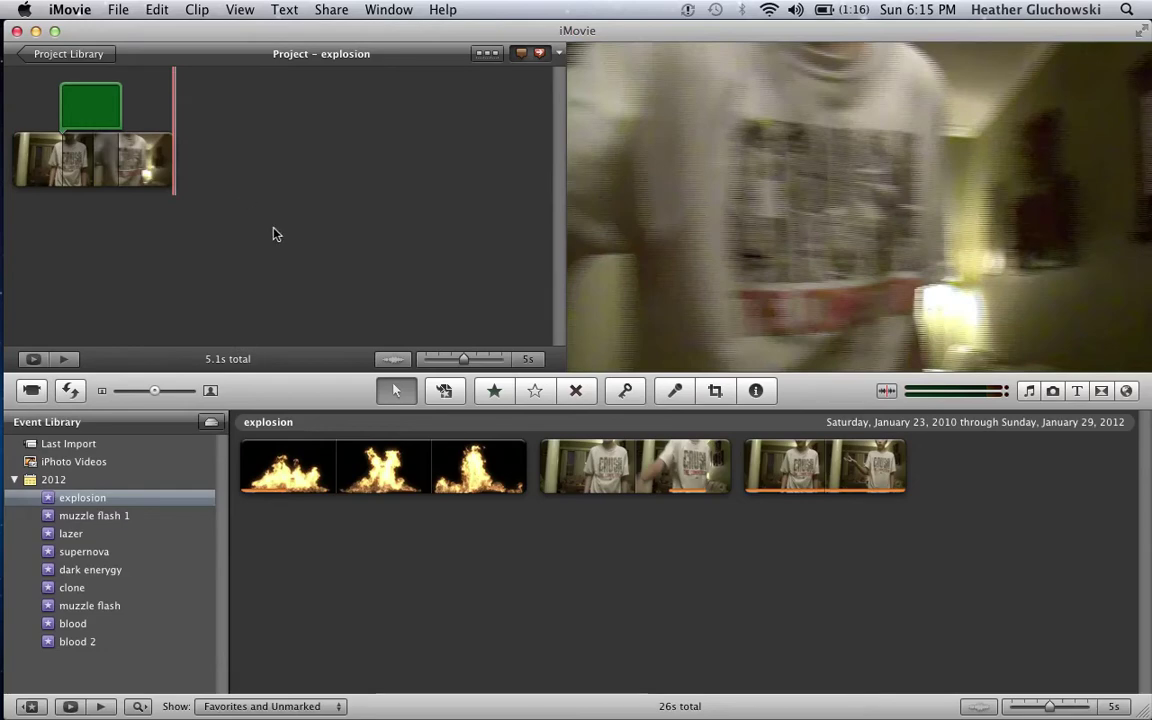
key("space")
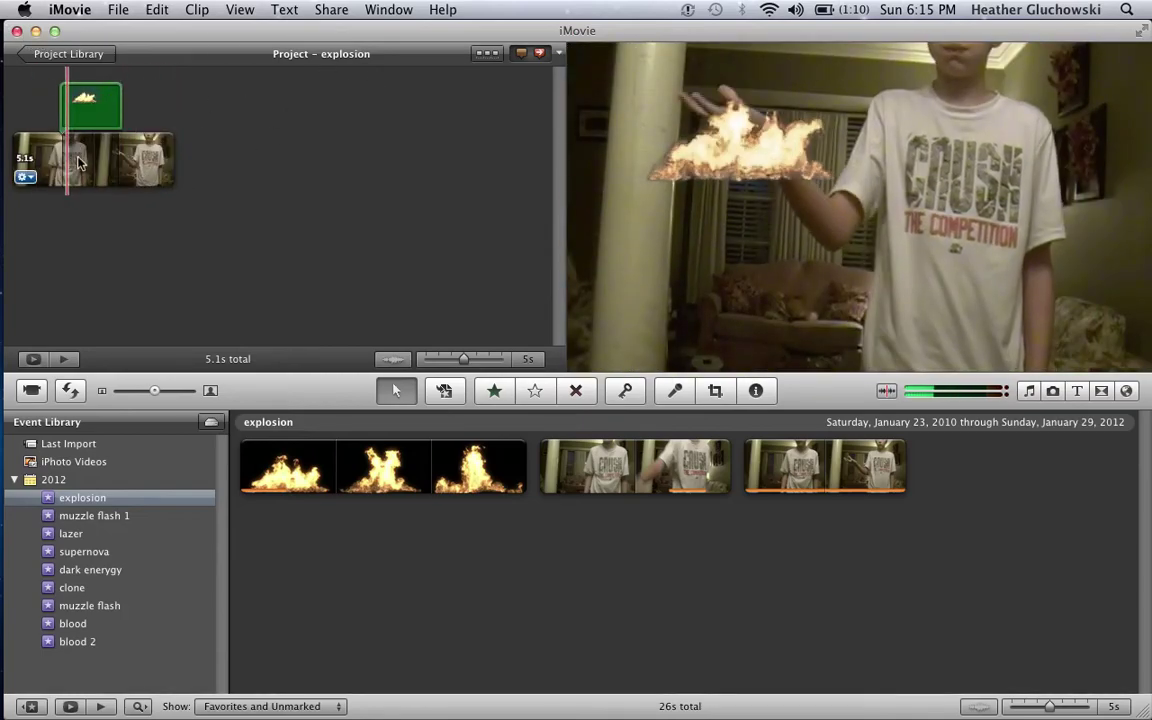
left_click(17, 31)
Deselect fire.m4v on the desktop and bring QuickTime Player's export progress forward.
left_click(326, 140)
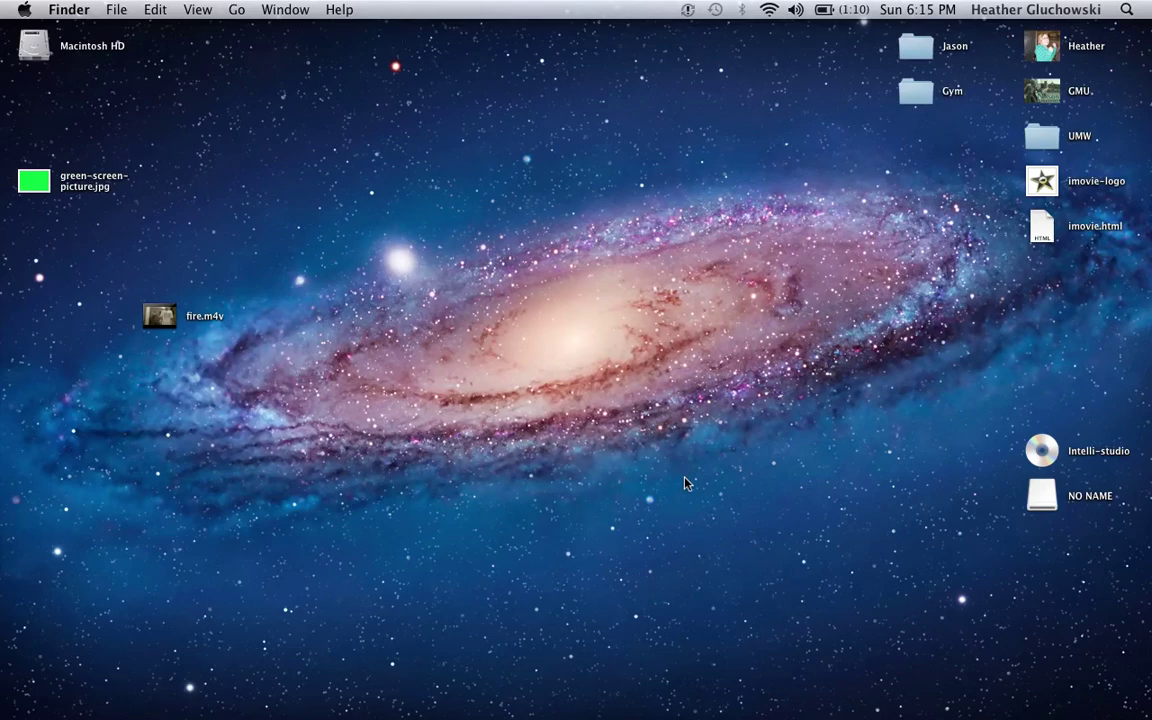
mouse_move(19, 580)
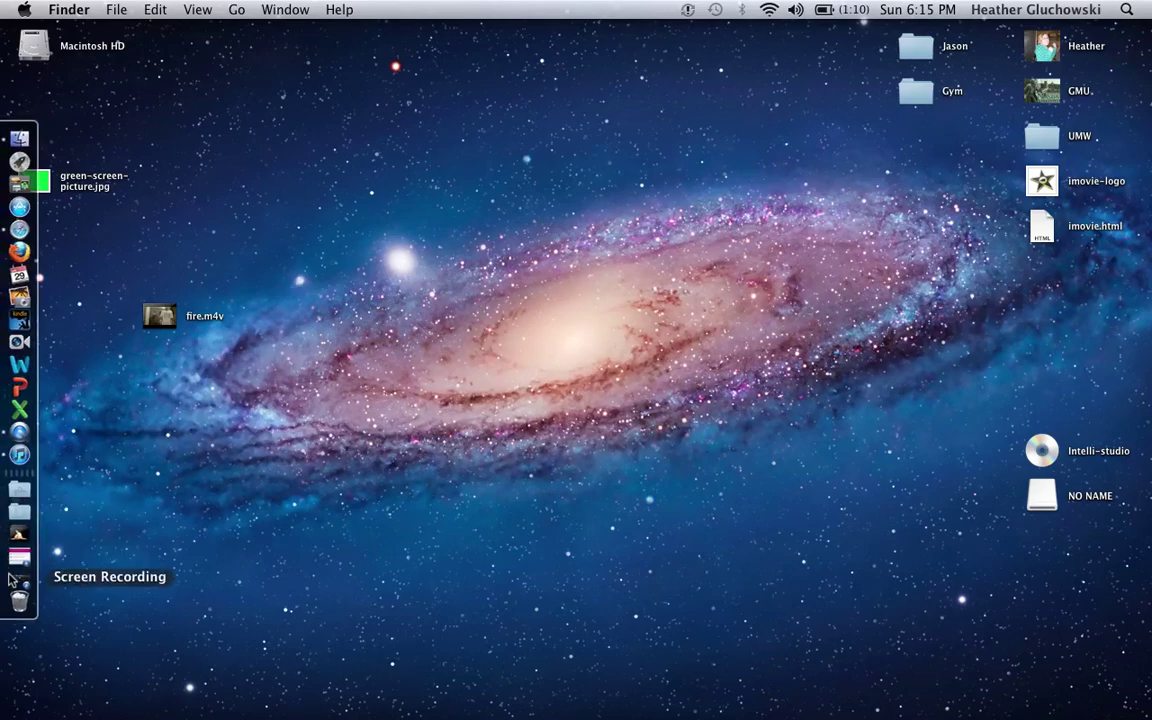
left_click(19, 556)
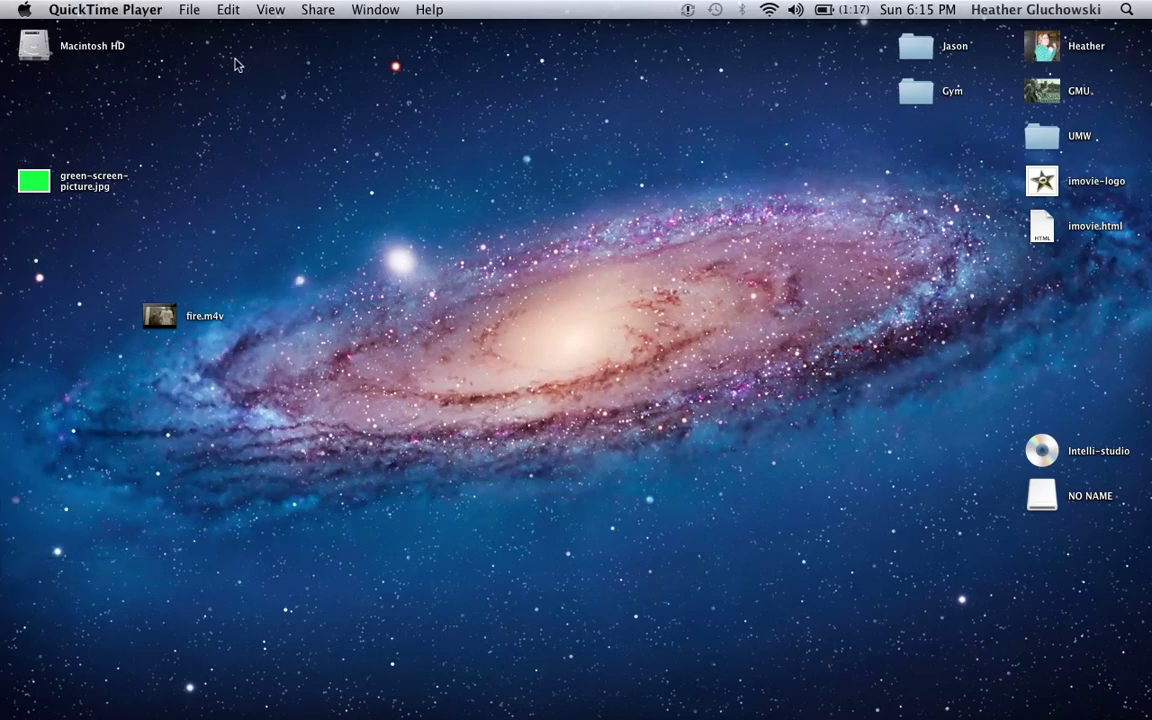